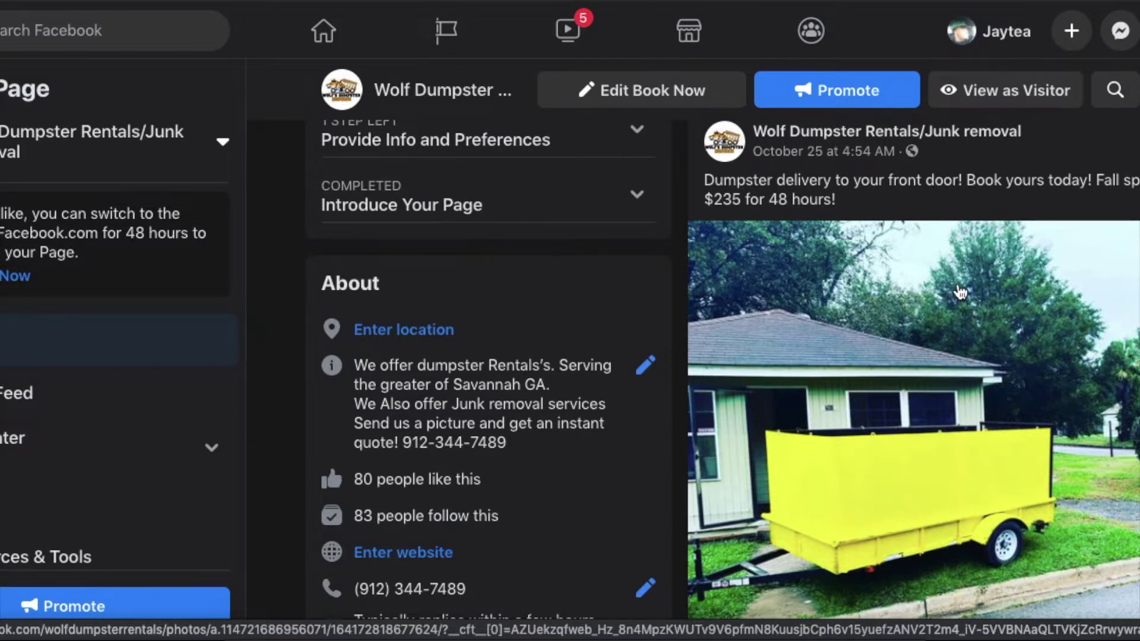
scroll(814, 178, "down", 1)
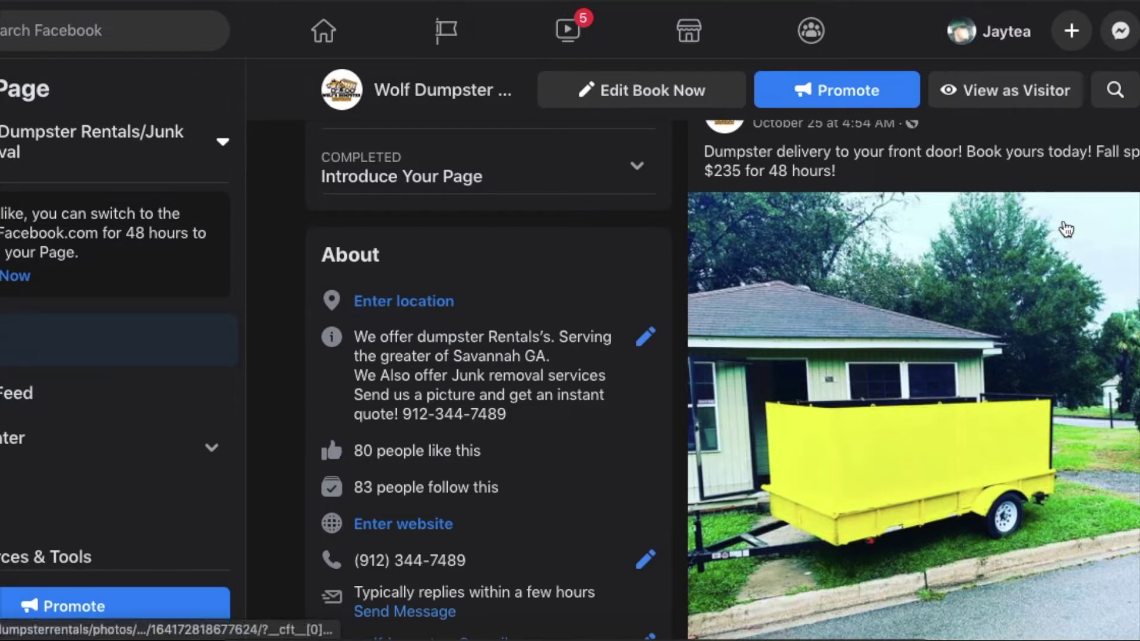
scroll(1066, 229, "up", 1)
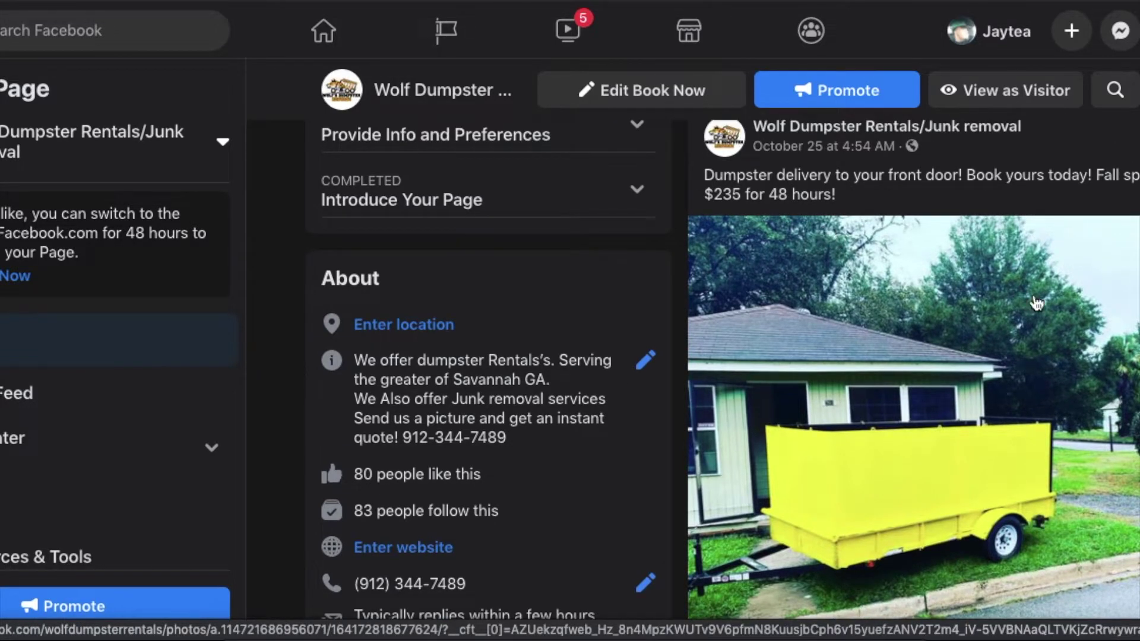
scroll(1036, 303, "down", 2)
scroll(839, 204, "up", 3)
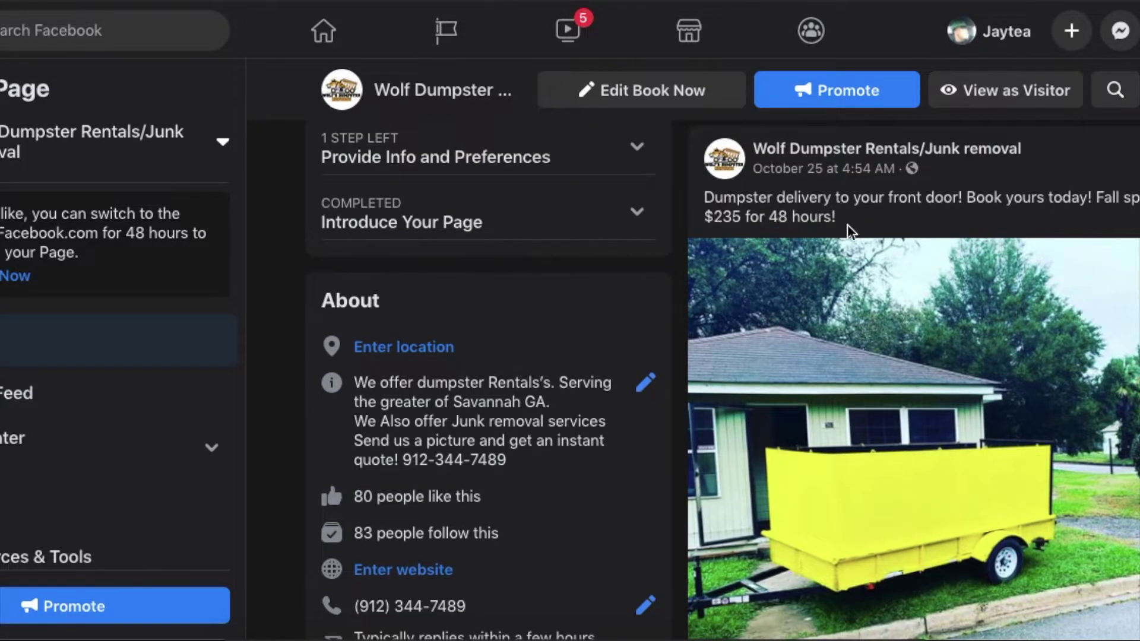
scroll(853, 227, "down", 1)
scroll(858, 224, "down", 2)
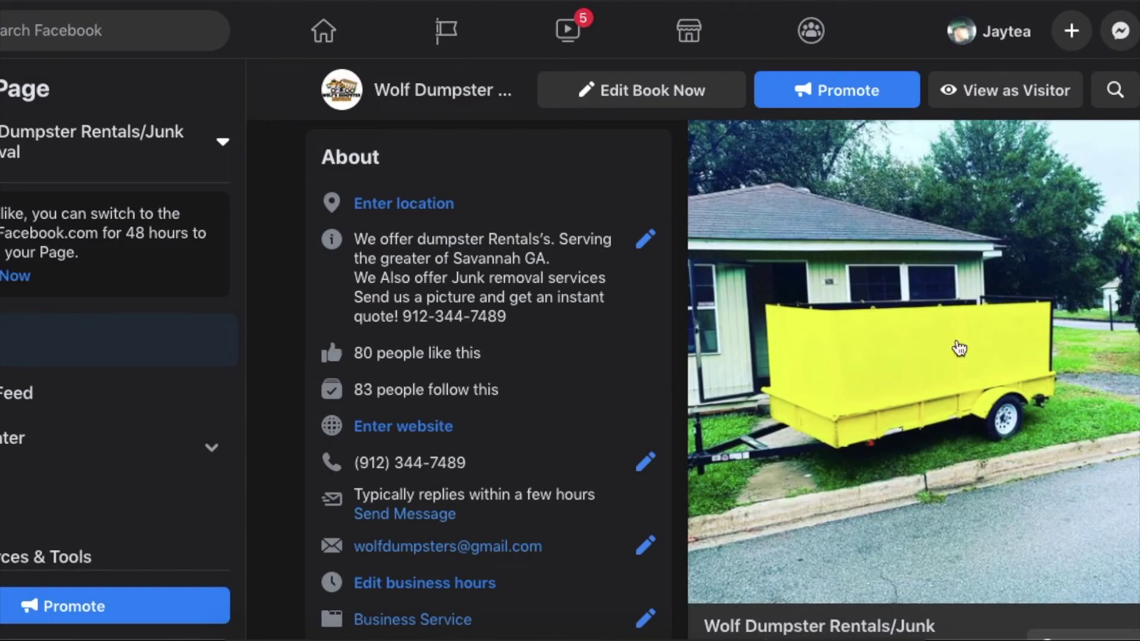
scroll(968, 350, "up", 5)
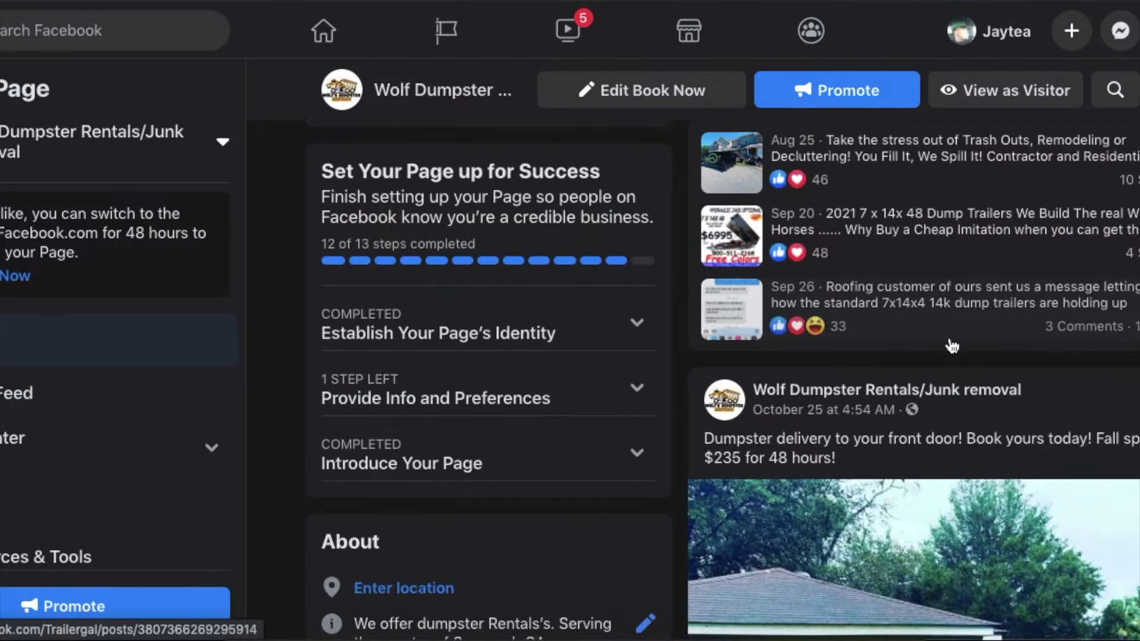
scroll(949, 343, "down", 5)
scroll(980, 348, "up", 5)
scroll(971, 290, "down", 10)
scroll(1072, 293, "up", 6)
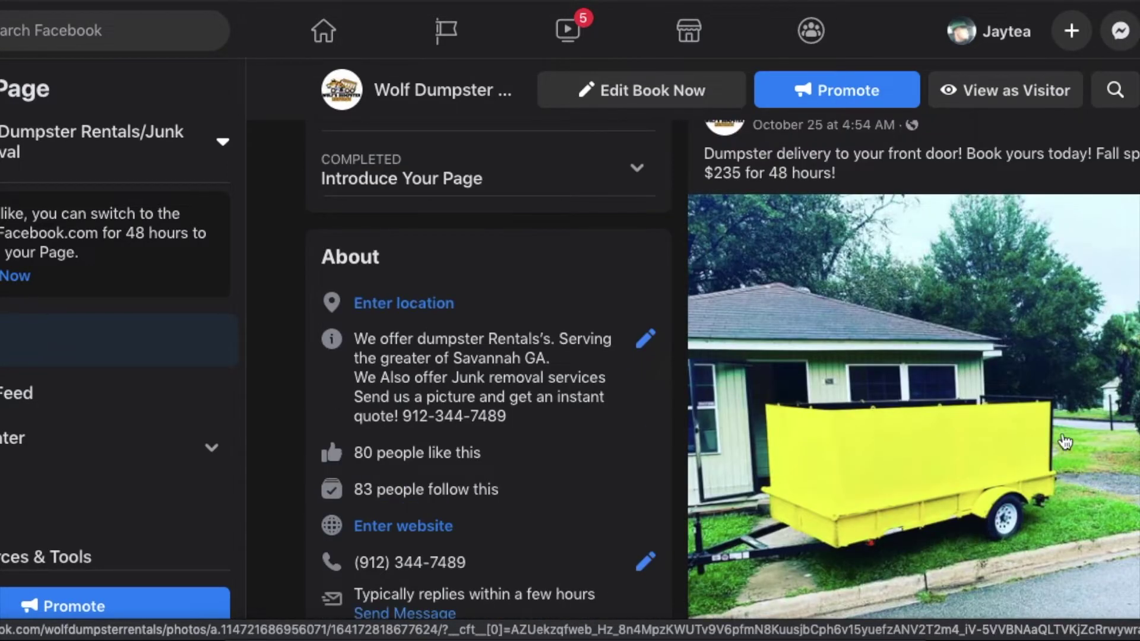
scroll(965, 435, "up", 2)
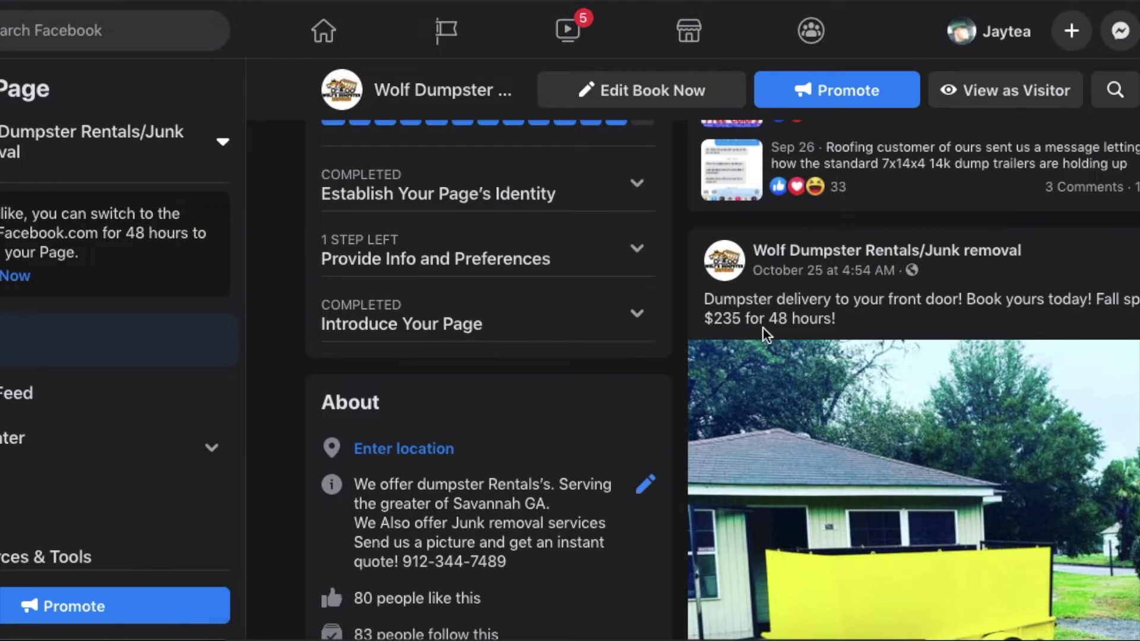
scroll(764, 329, "down", 8)
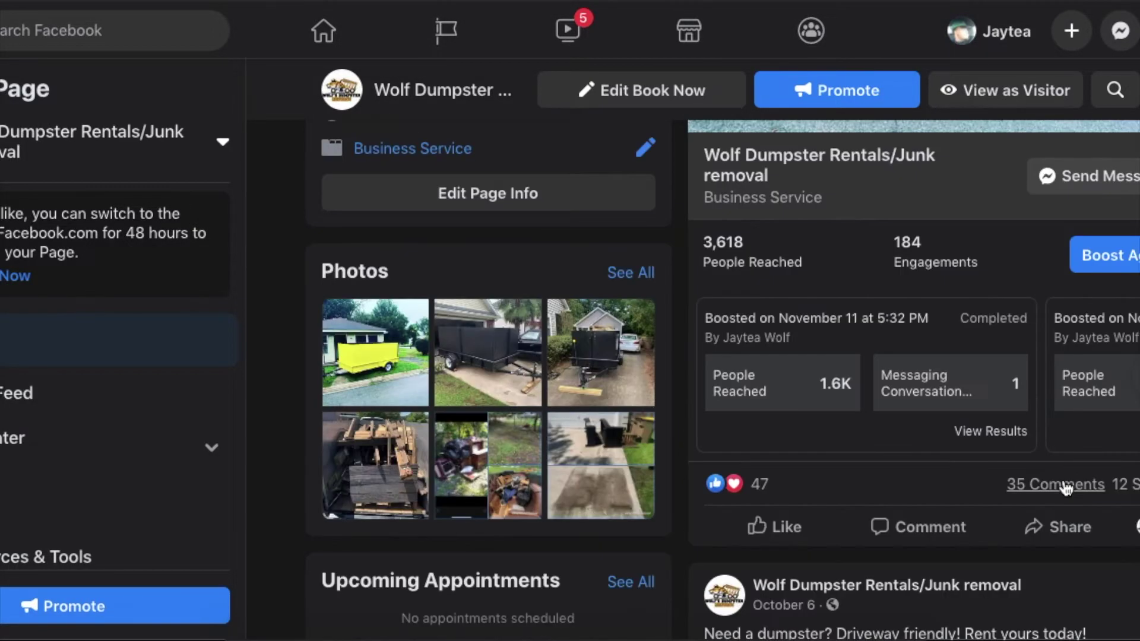
Step: Expand the boosted post's 35 comments and read down through them
left_click(1067, 489)
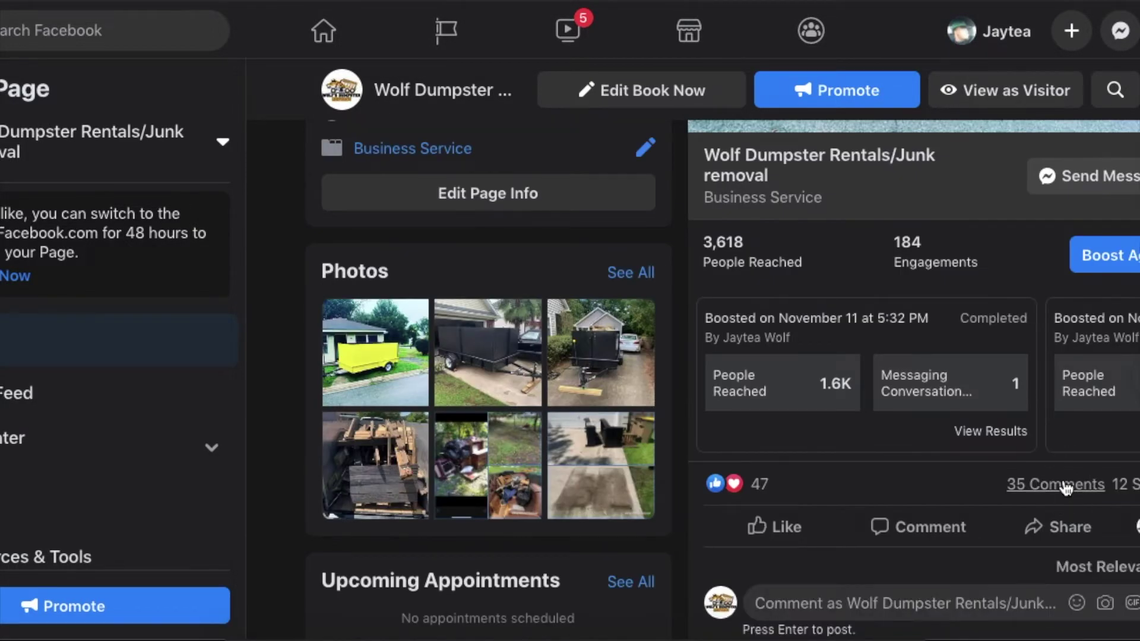
scroll(1045, 451, "down", 4)
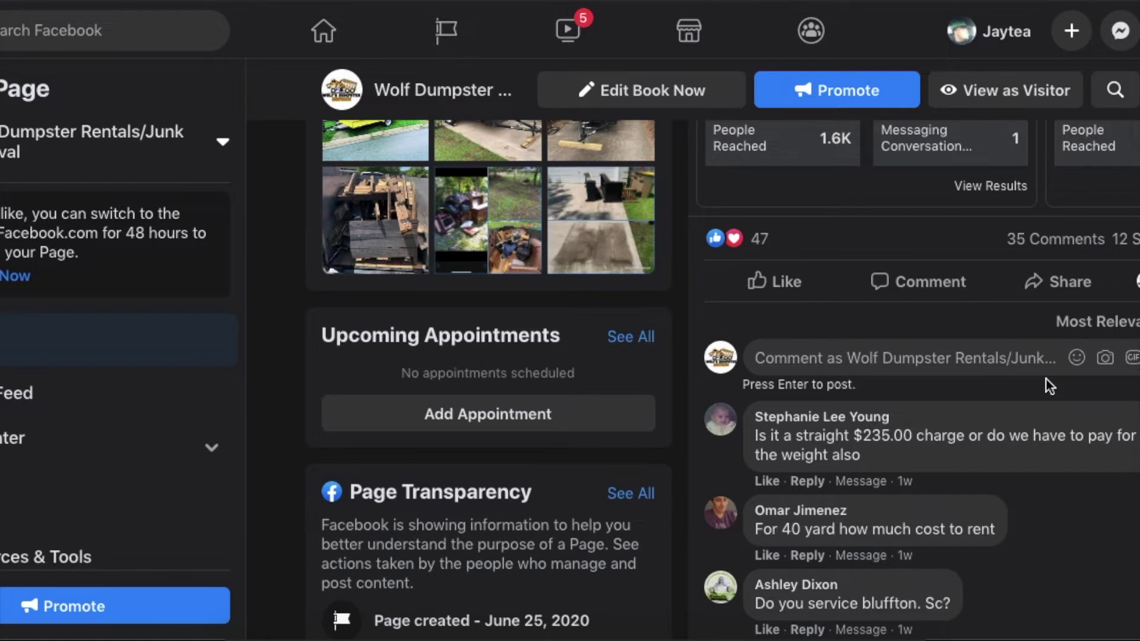
scroll(1010, 382, "down", 1)
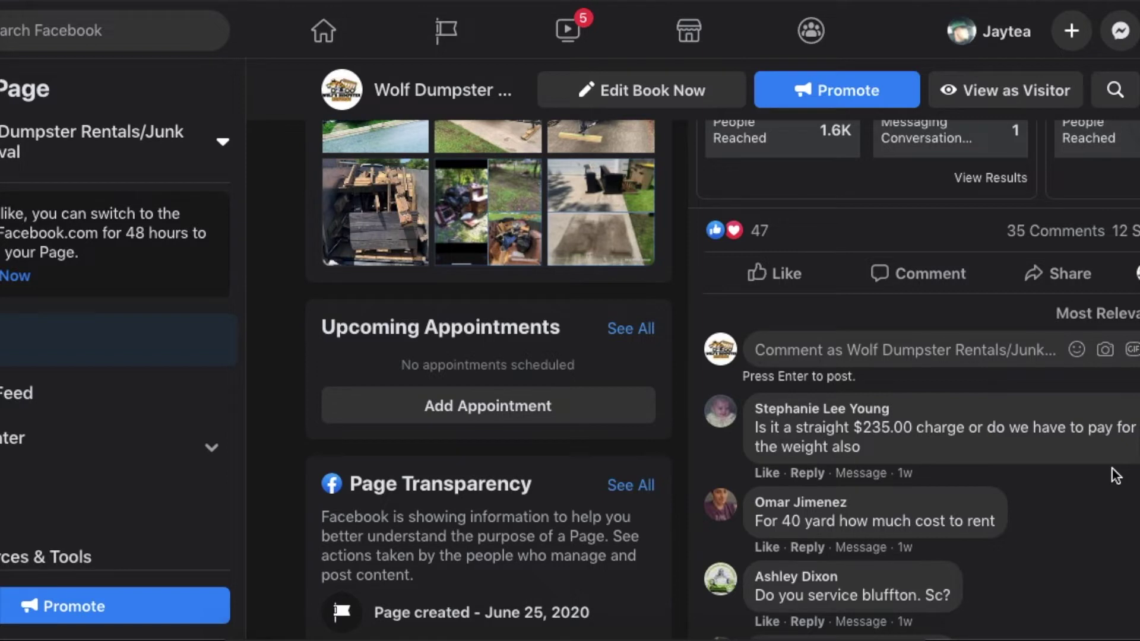
scroll(1113, 469, "down", 2)
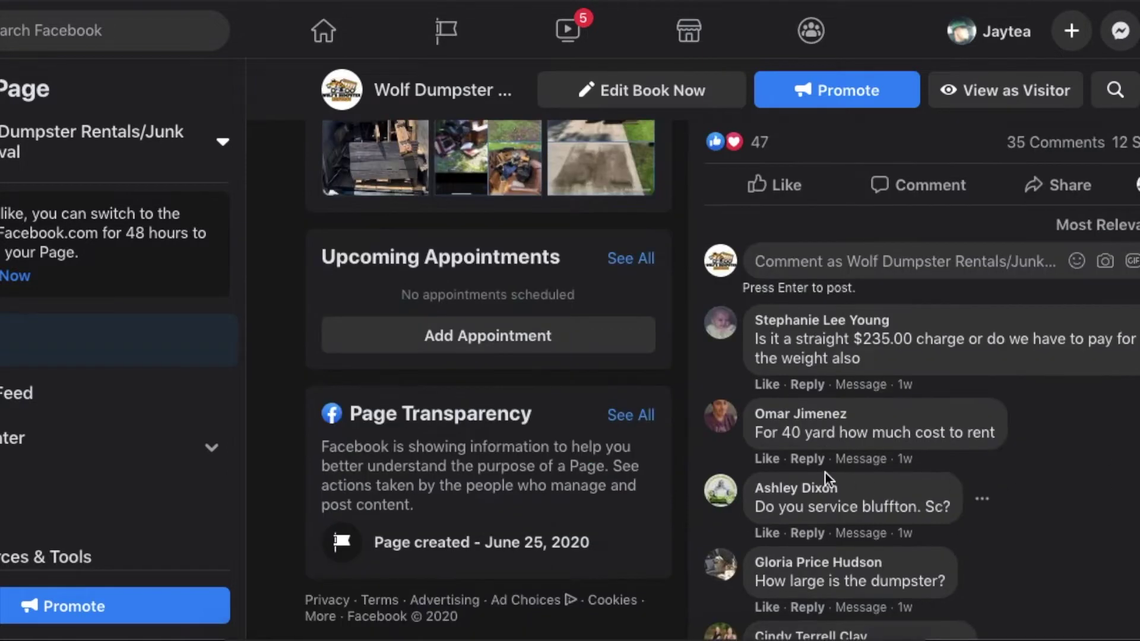
scroll(998, 441, "down", 1)
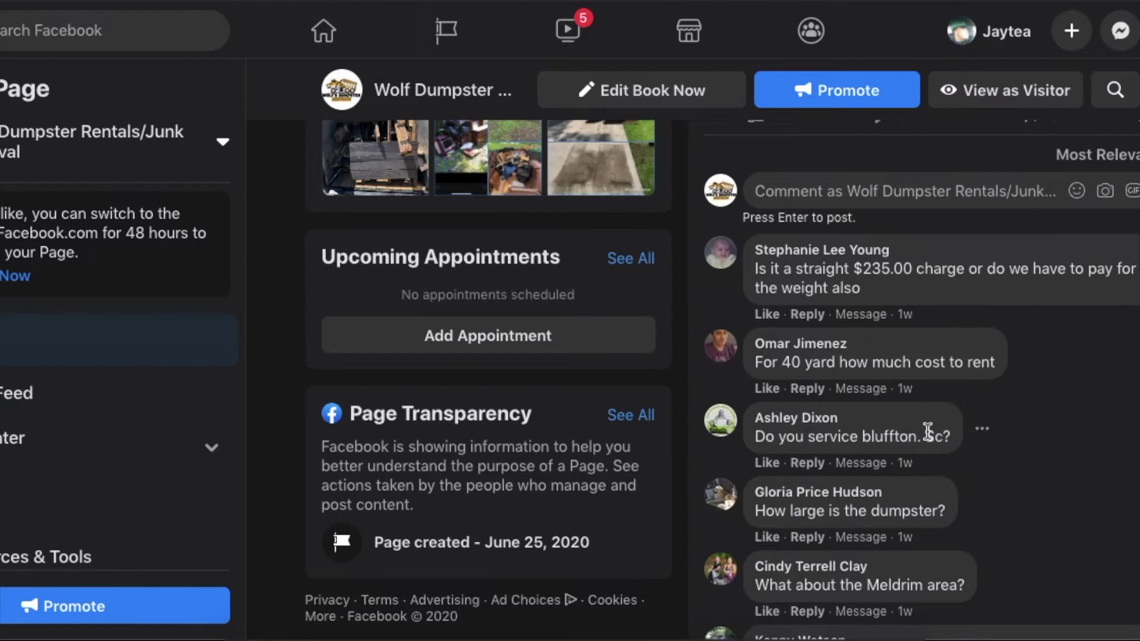
scroll(928, 428, "down", 5)
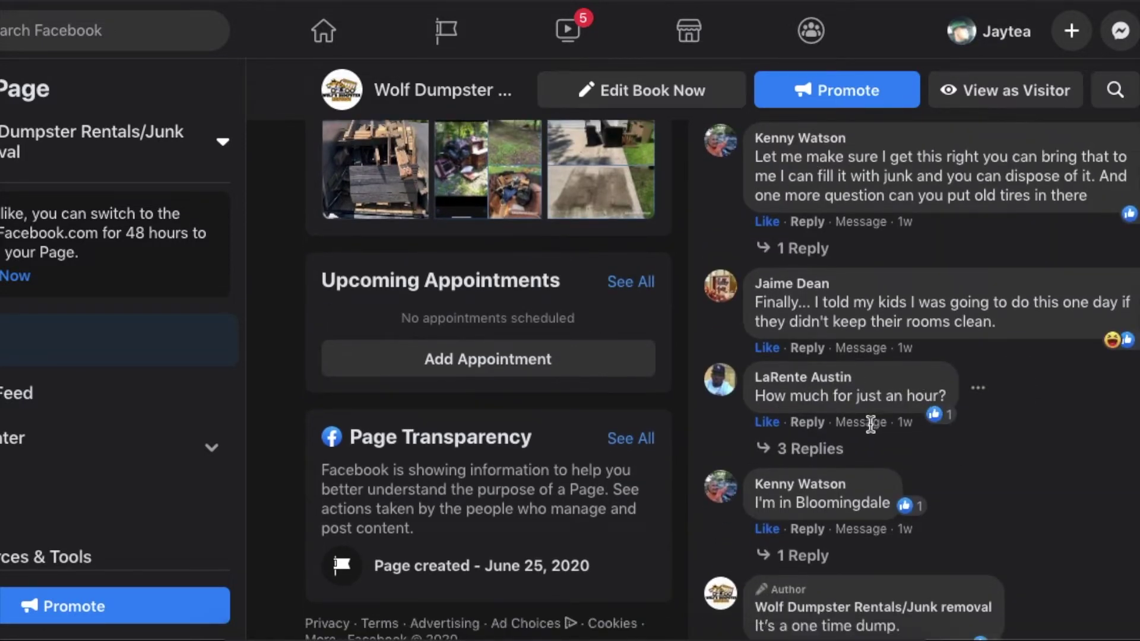
mouse_move(872, 423)
scroll(885, 360, "down", 2)
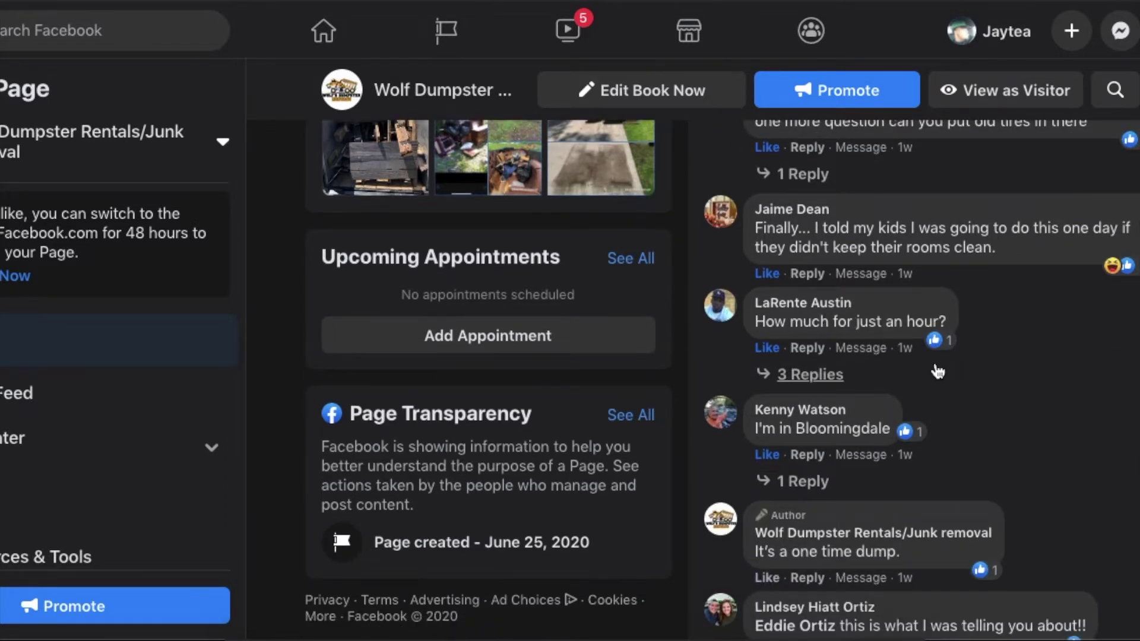
scroll(936, 366, "down", 1)
Step: Open View Results for the completed November 11 boost
scroll(910, 343, "up", 4)
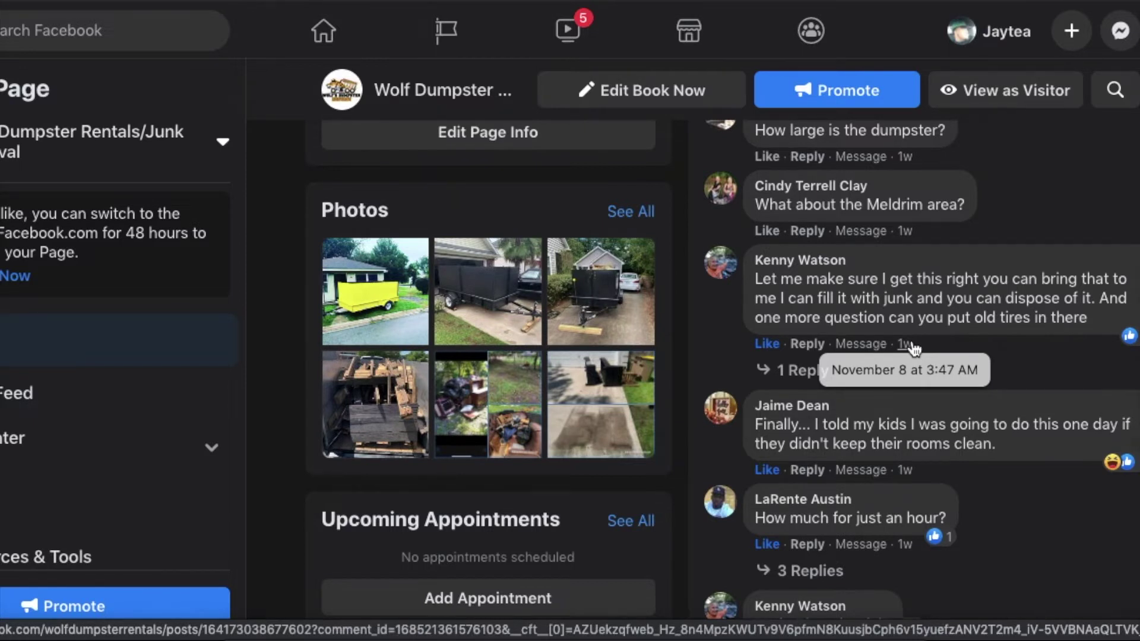
scroll(921, 342, "up", 3)
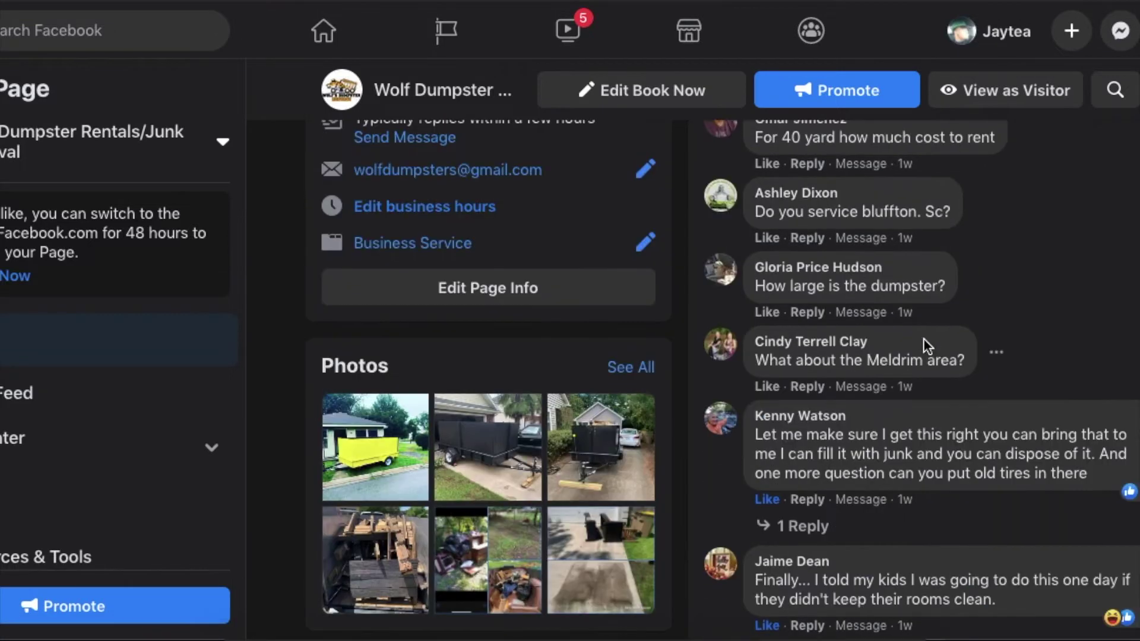
scroll(924, 340, "up", 10)
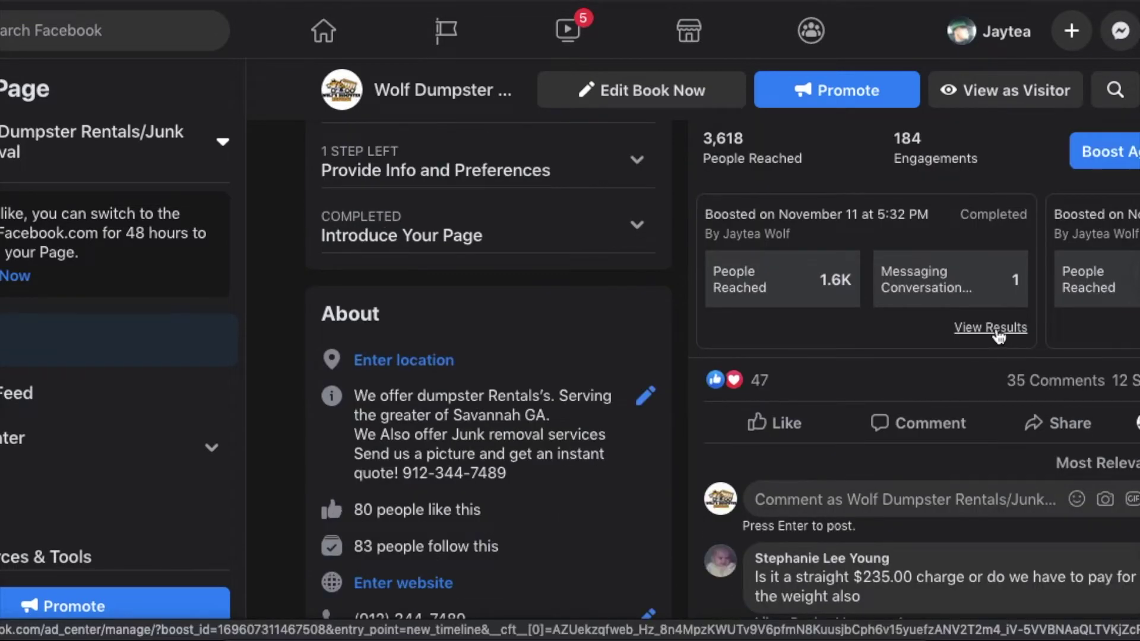
left_click(995, 330)
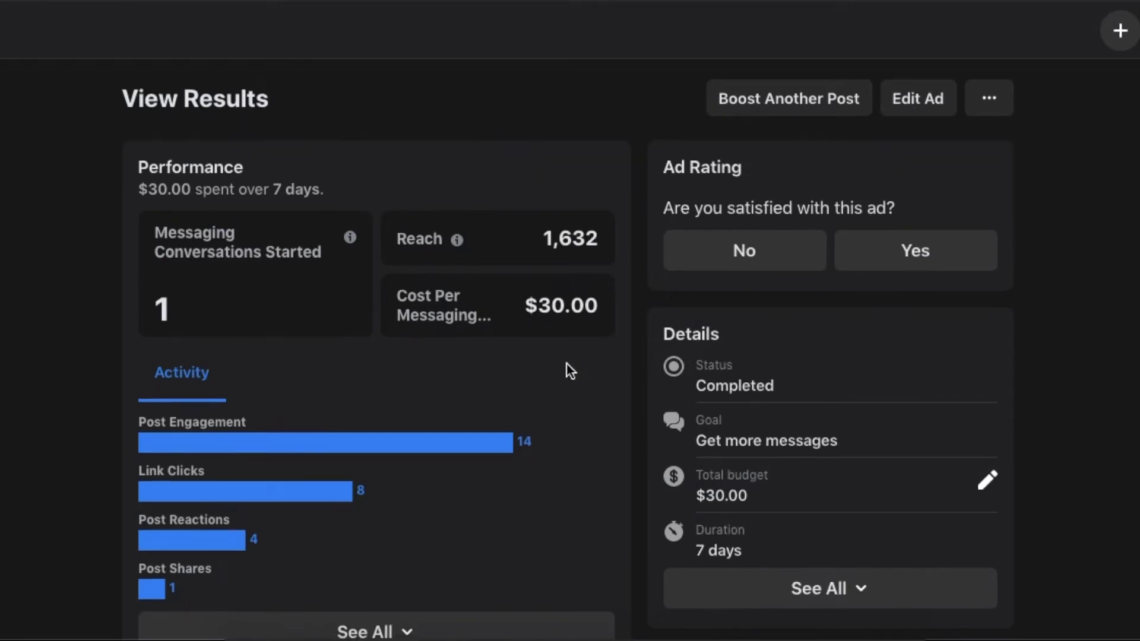
Step: Answer 'No' to the ad rating question and skip the feedback
scroll(567, 365, "down", 1)
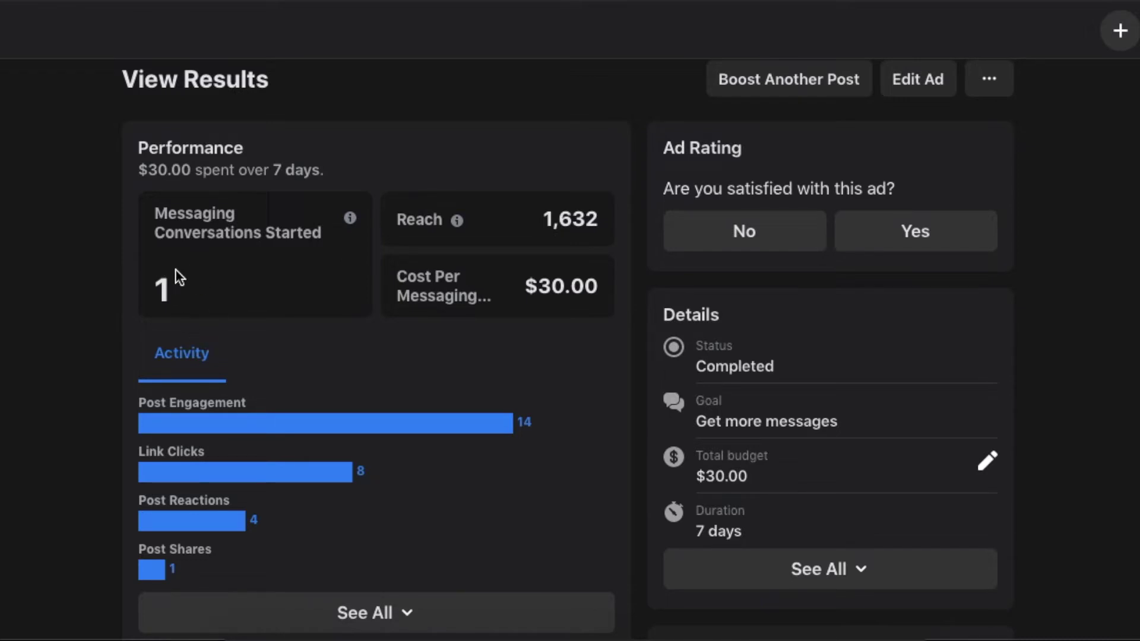
scroll(170, 277, "down", 1)
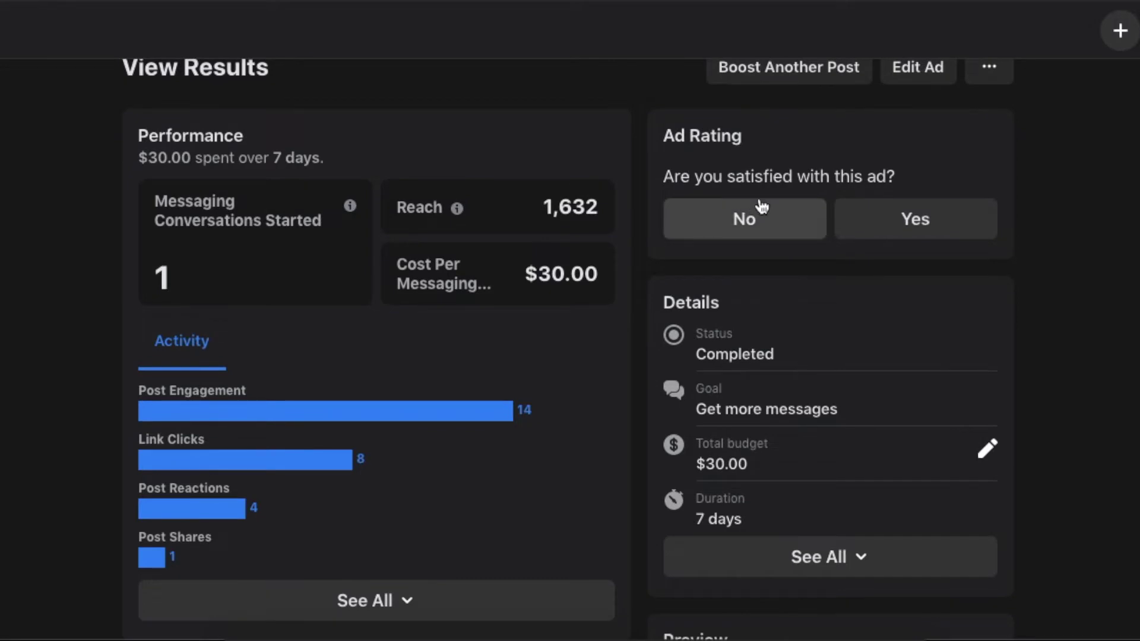
left_click(906, 214)
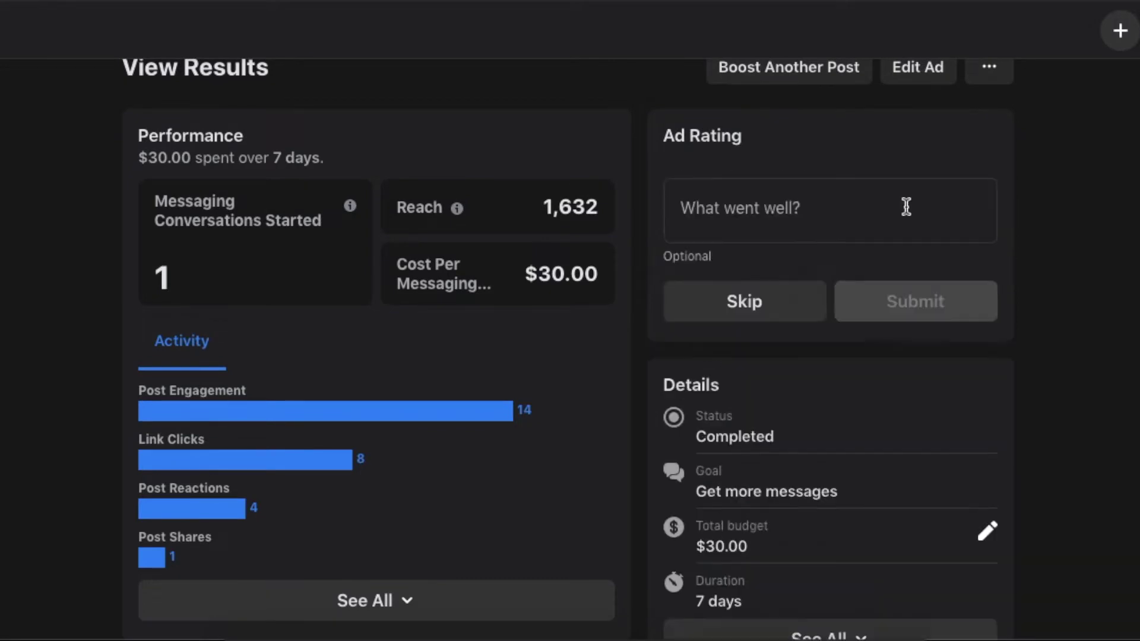
left_click(743, 301)
Step: Review the results down to the Audience section, showing 60.4% women
scroll(386, 326, "down", 2)
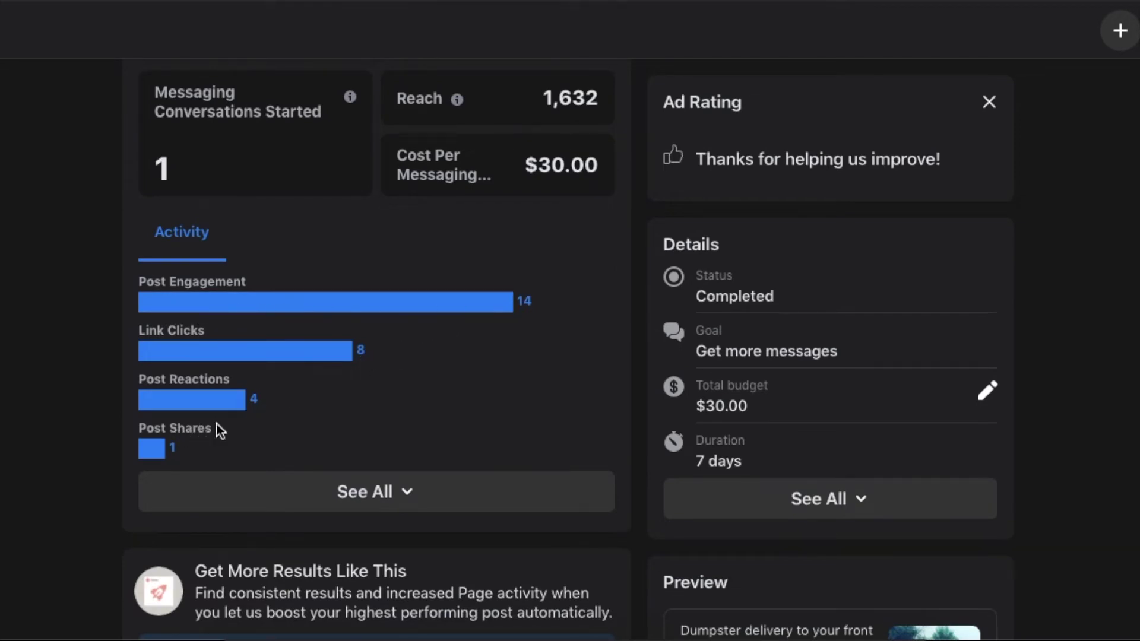
scroll(244, 412, "down", 4)
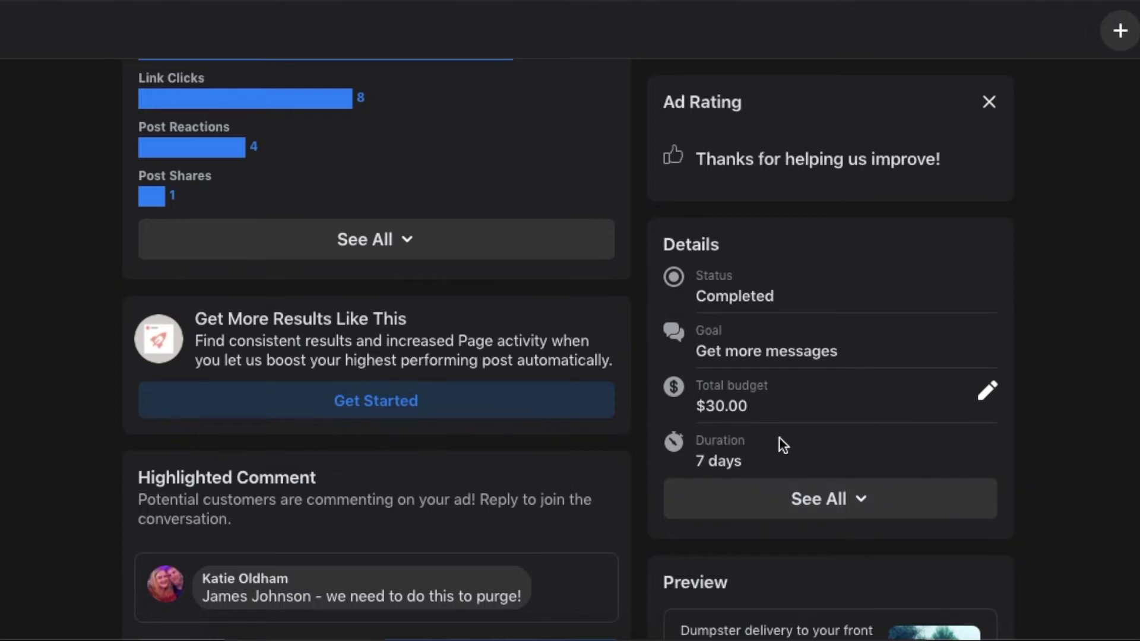
scroll(761, 345, "down", 5)
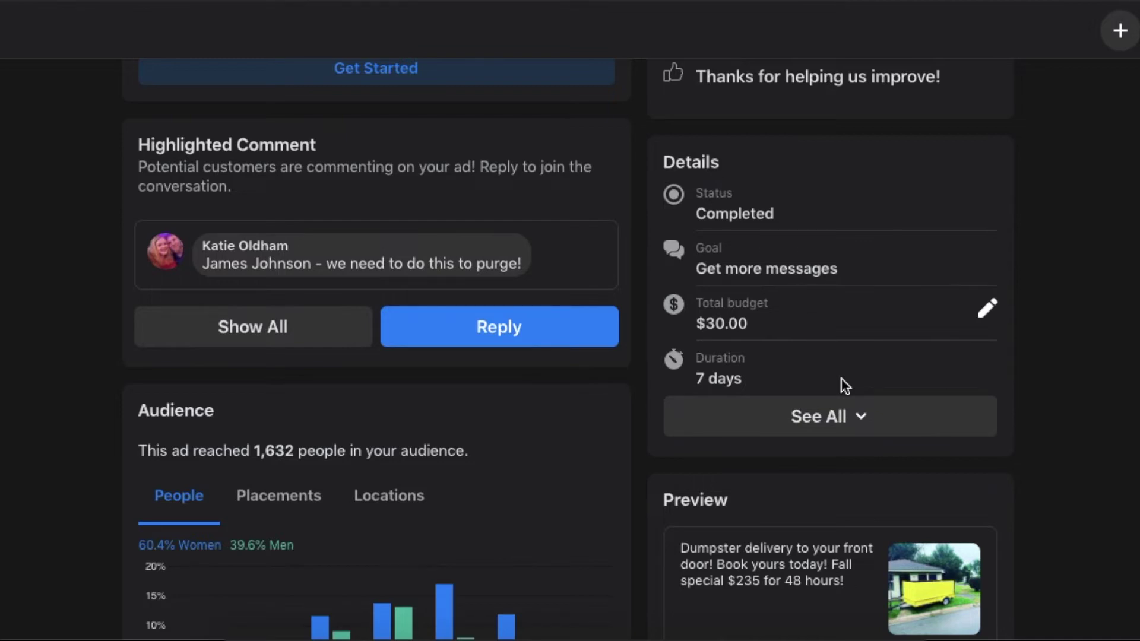
scroll(842, 379, "down", 1)
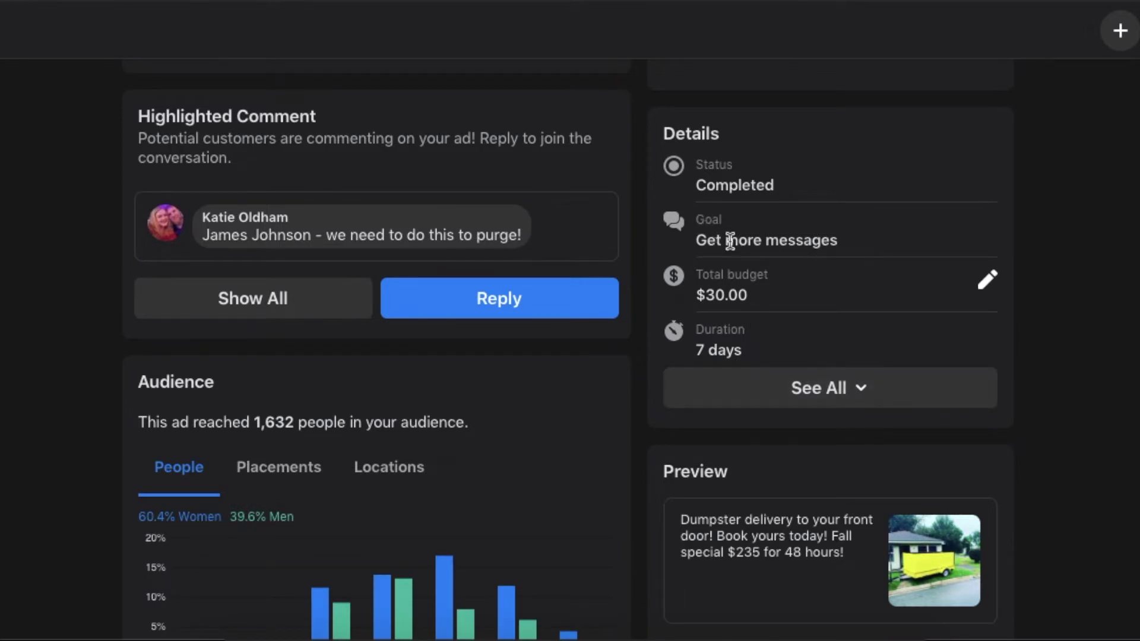
Step: Close the November 11 boost's results to return to Ad Center
scroll(827, 262, "down", 5)
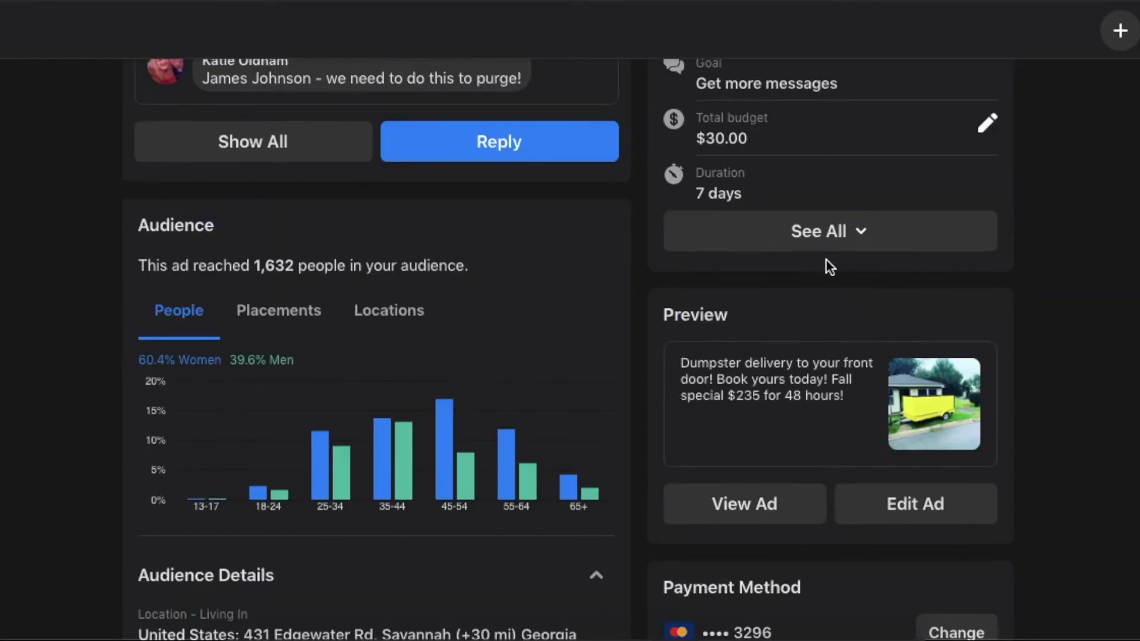
scroll(825, 259, "up", 3)
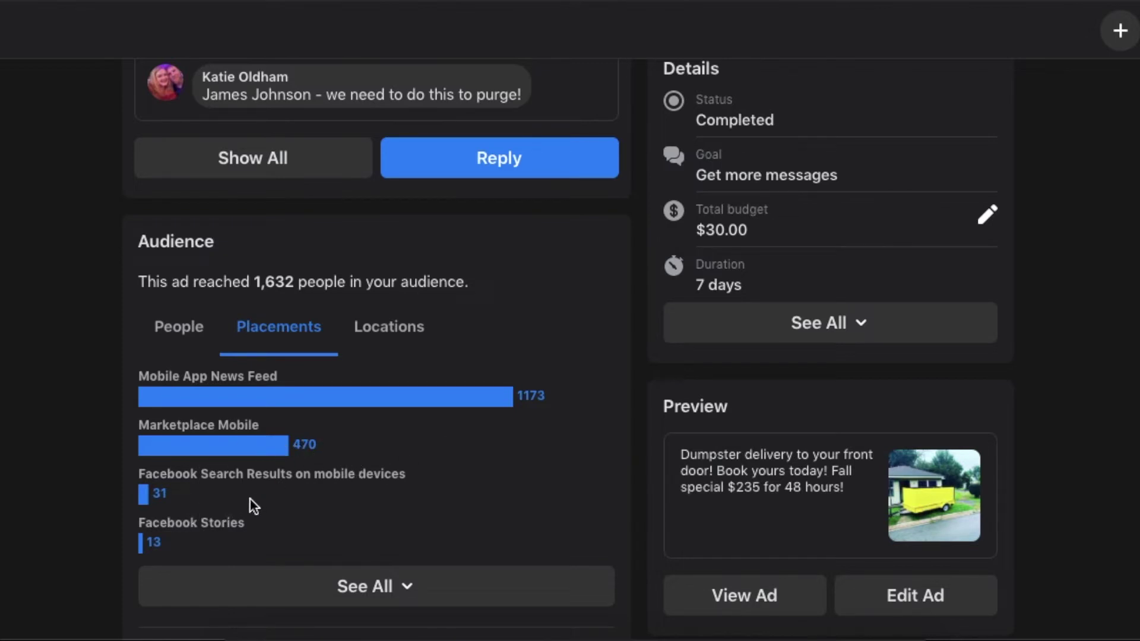
scroll(273, 500, "up", 1)
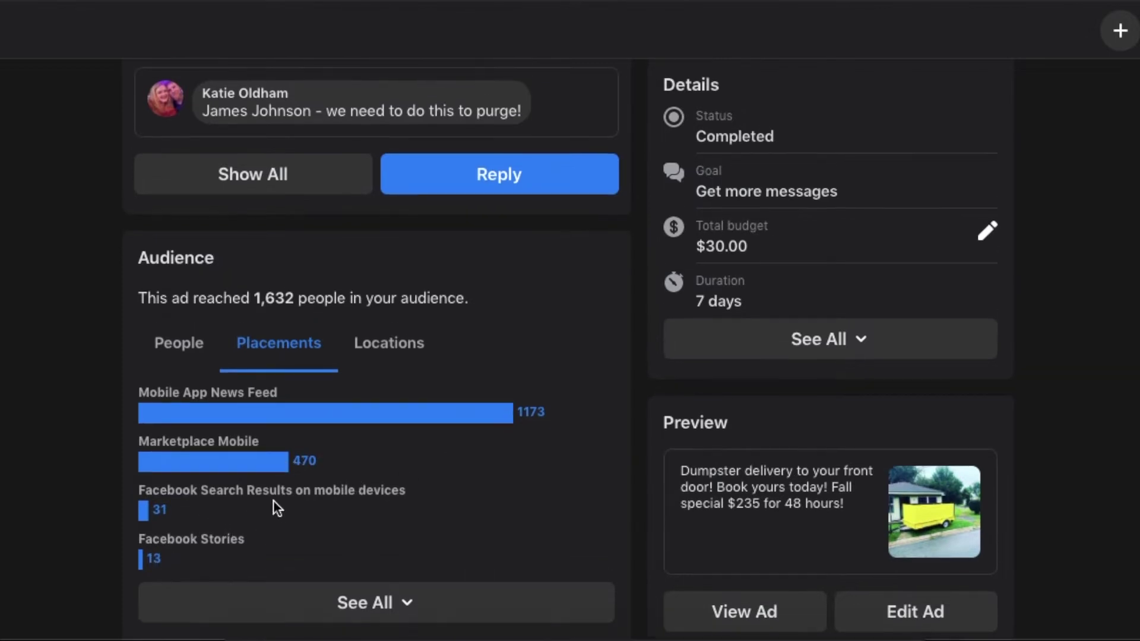
scroll(273, 498, "up", 1)
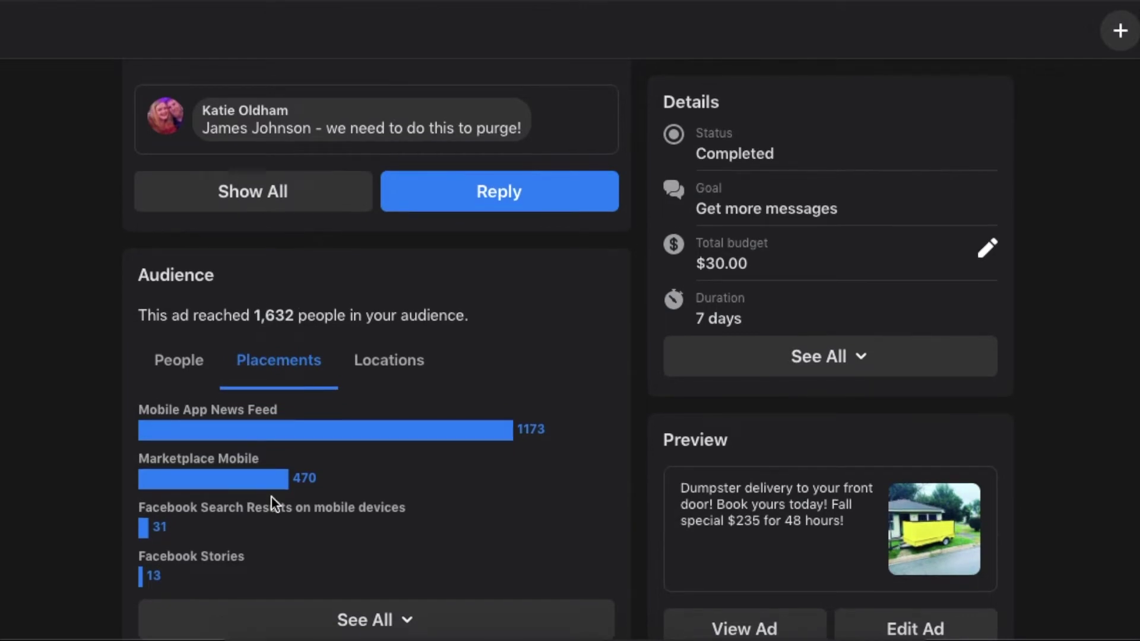
scroll(272, 497, "up", 3)
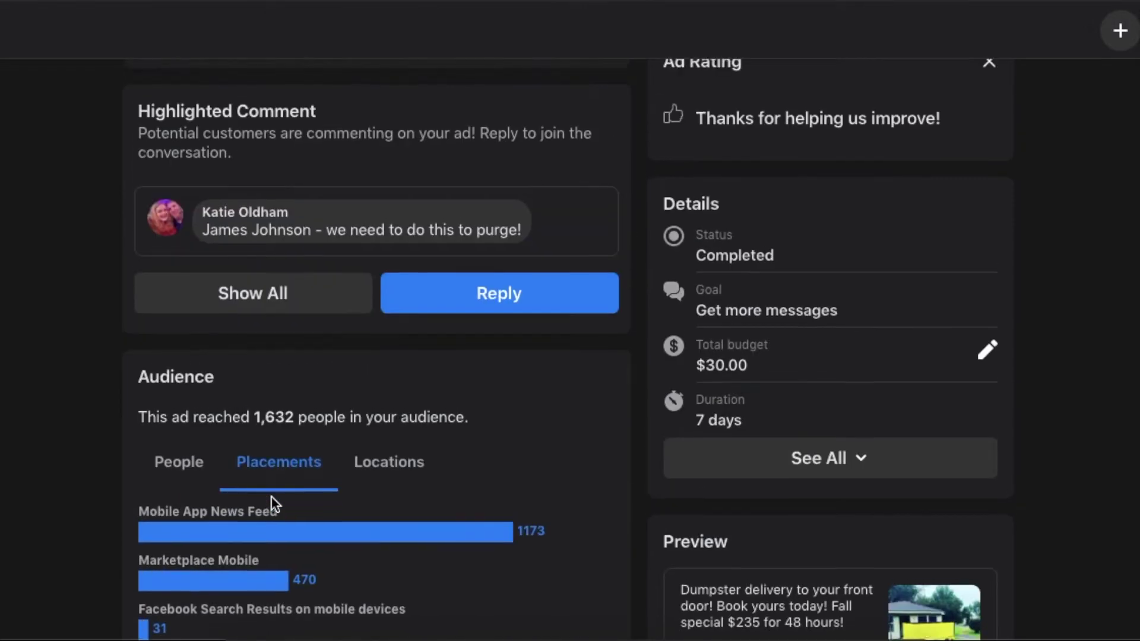
scroll(272, 497, "up", 12)
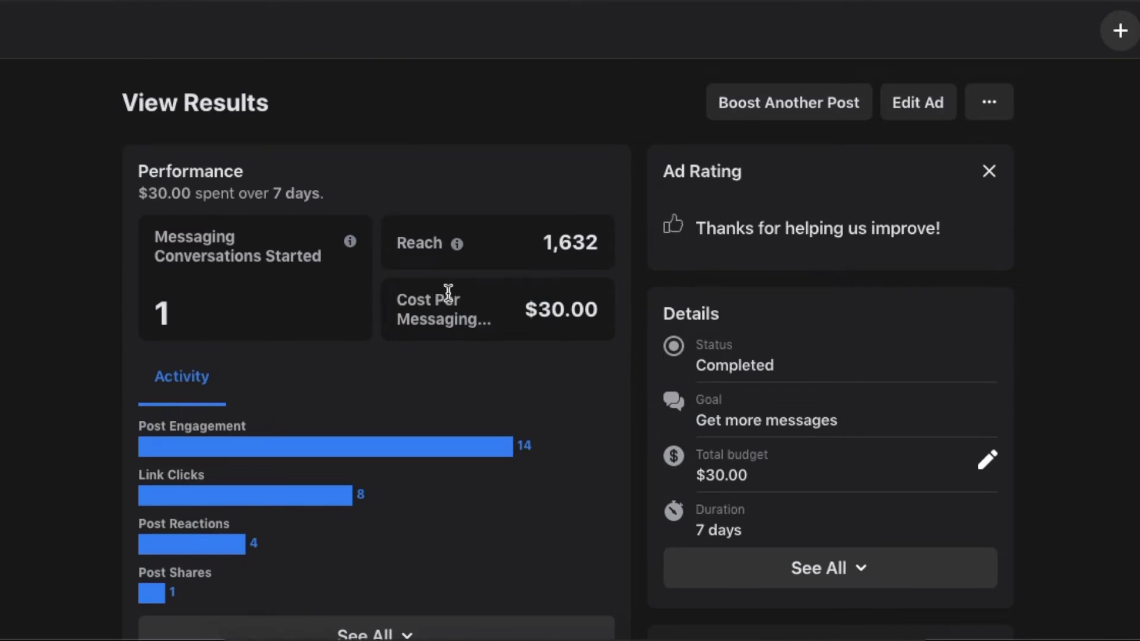
key("Escape")
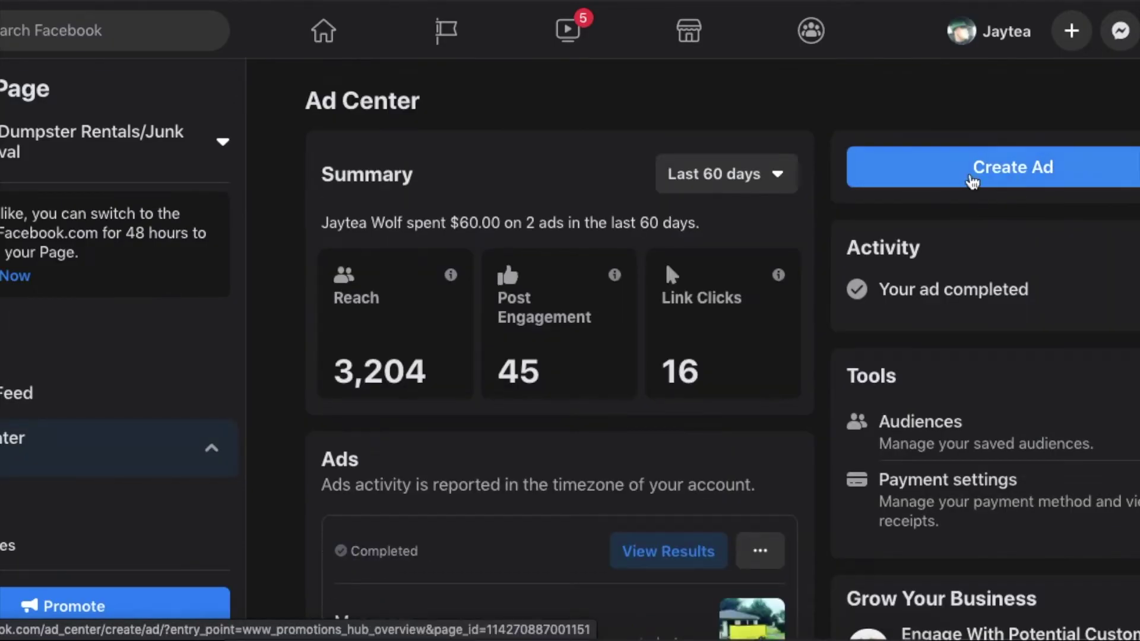
Step: Begin a new ad from Ad Center with Create Ad
left_click(981, 160)
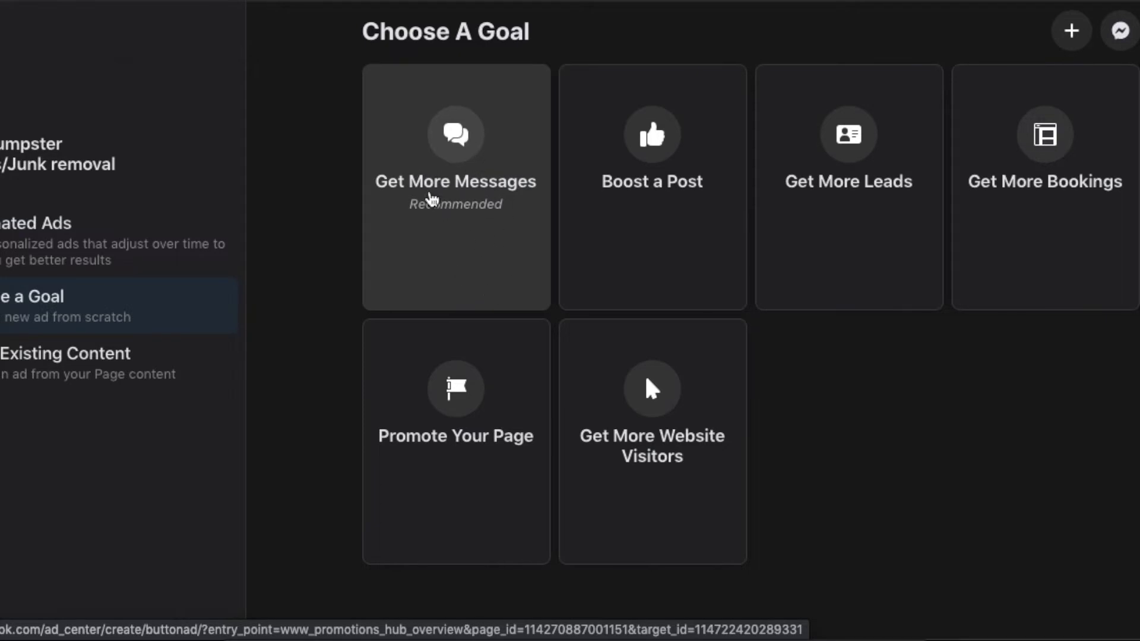
Step: Choose the Get More Messages goal and review the prefilled description, logo image and headline
left_click(442, 195)
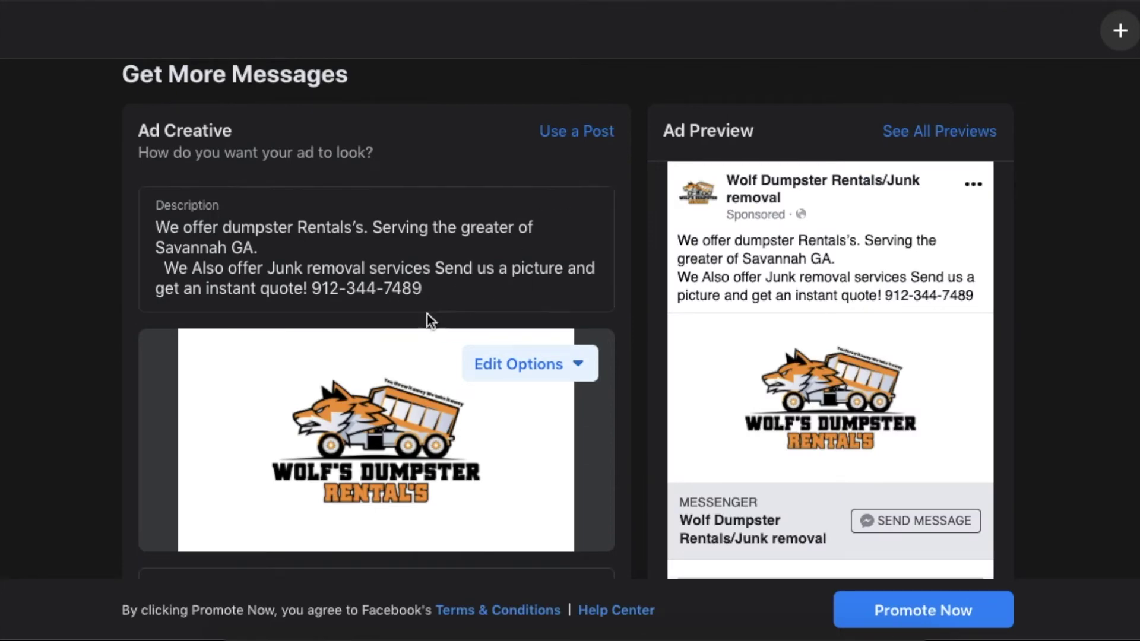
scroll(455, 279, "down", 5)
scroll(457, 279, "up", 1)
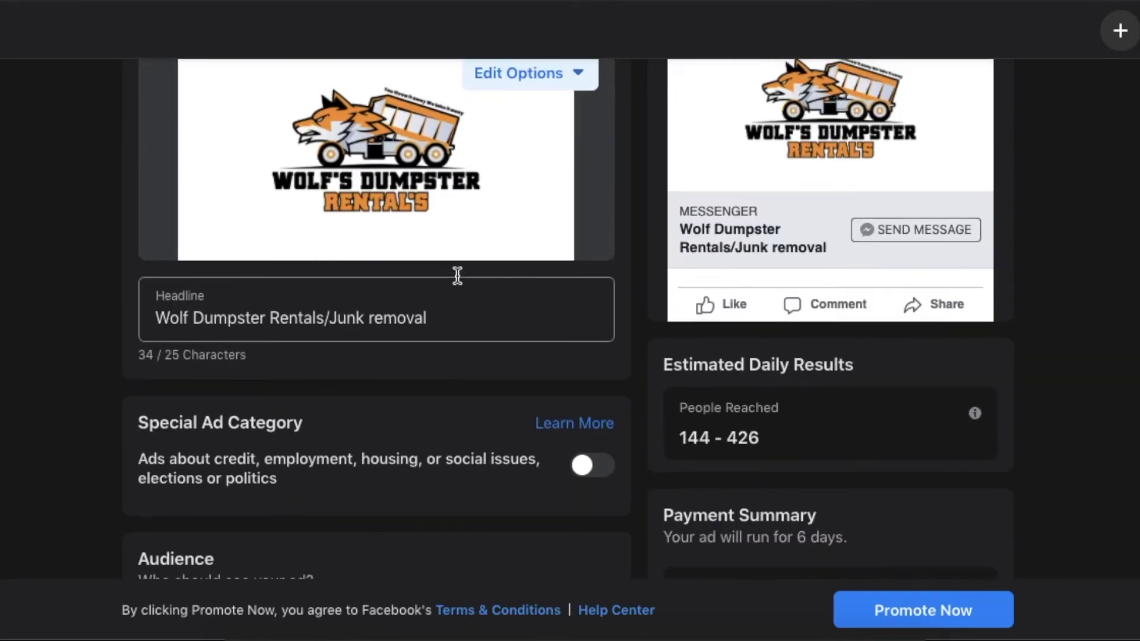
scroll(458, 274, "up", 3)
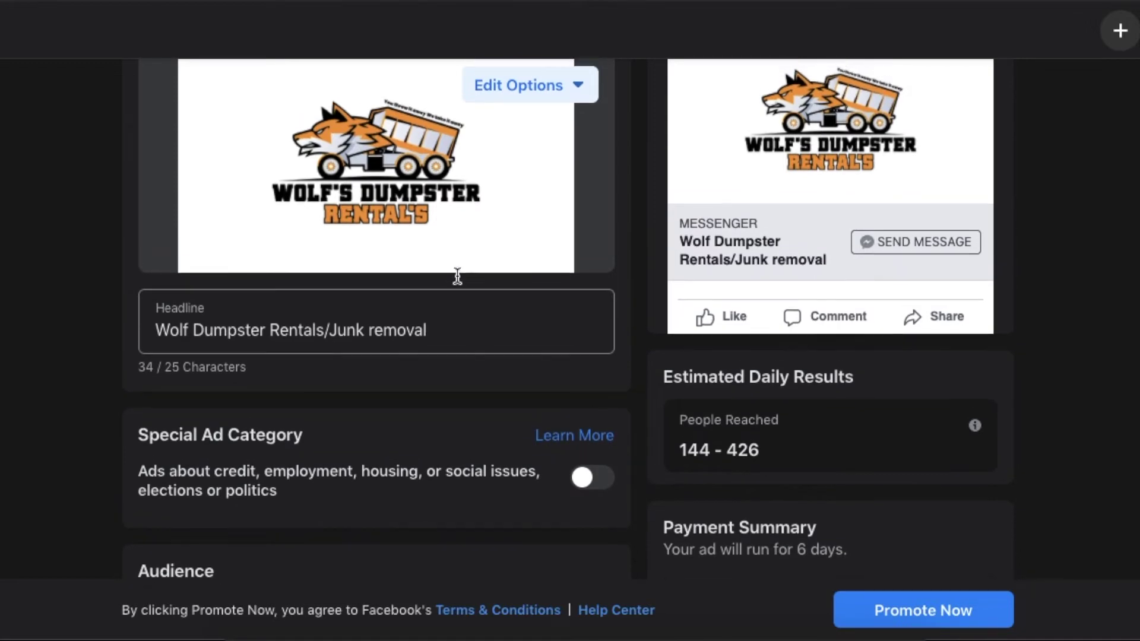
scroll(457, 272, "up", 3)
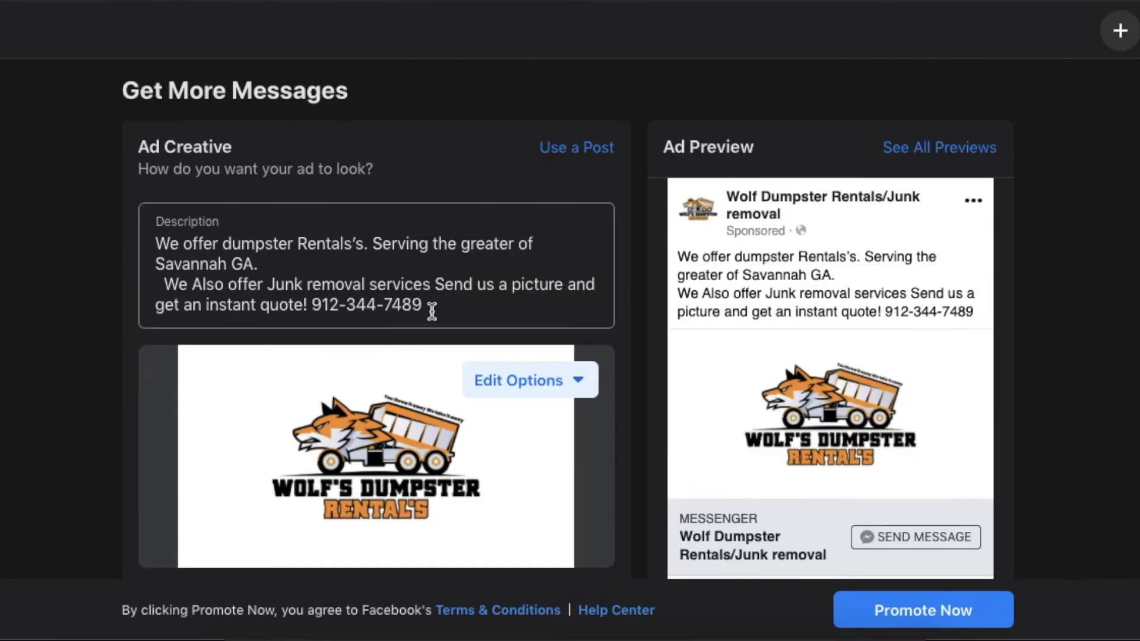
scroll(534, 332, "down", 2)
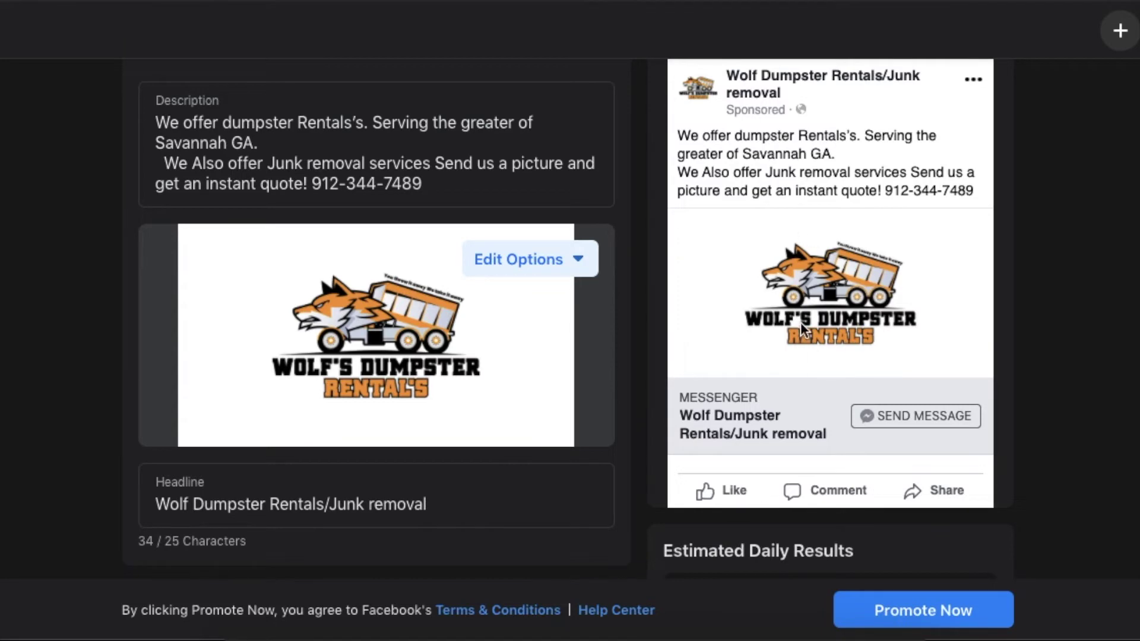
scroll(617, 306, "up", 2)
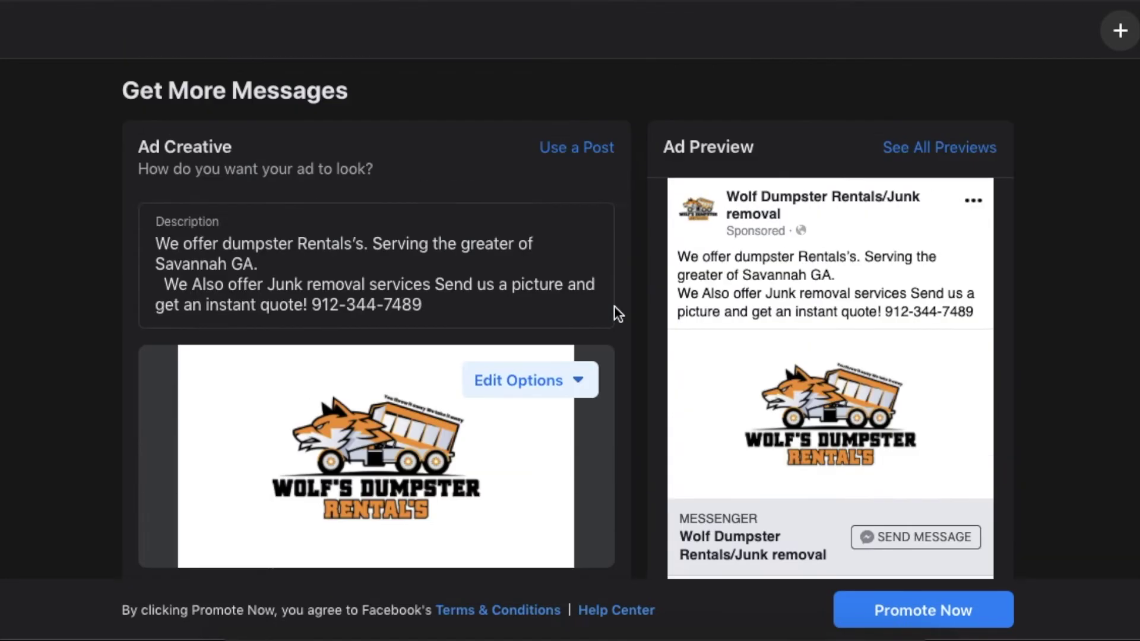
Step: Use the Oct 6 'Need a dumpster? Driveway friendly!' Page post for the ad
left_click(575, 149)
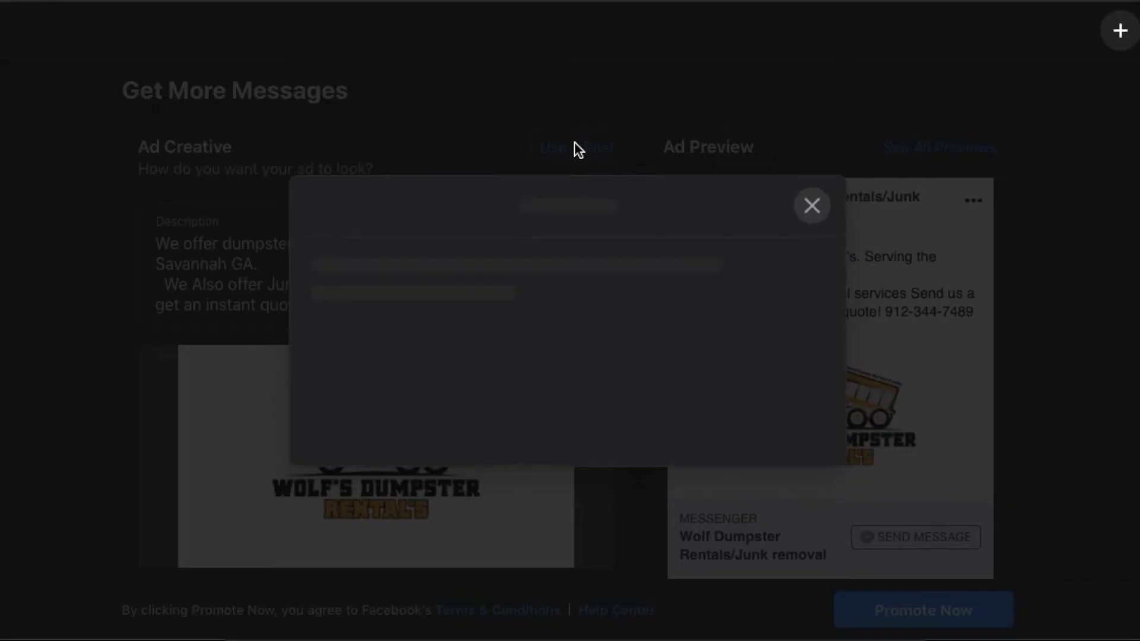
scroll(590, 303, "down", 1)
scroll(720, 298, "up", 2)
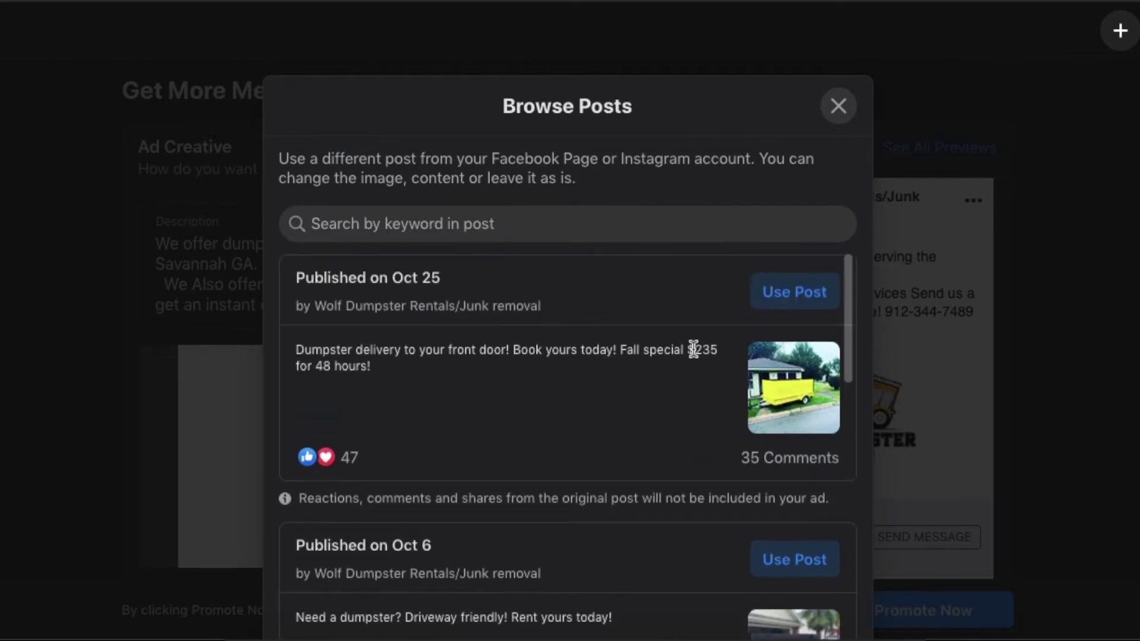
scroll(668, 343, "down", 2)
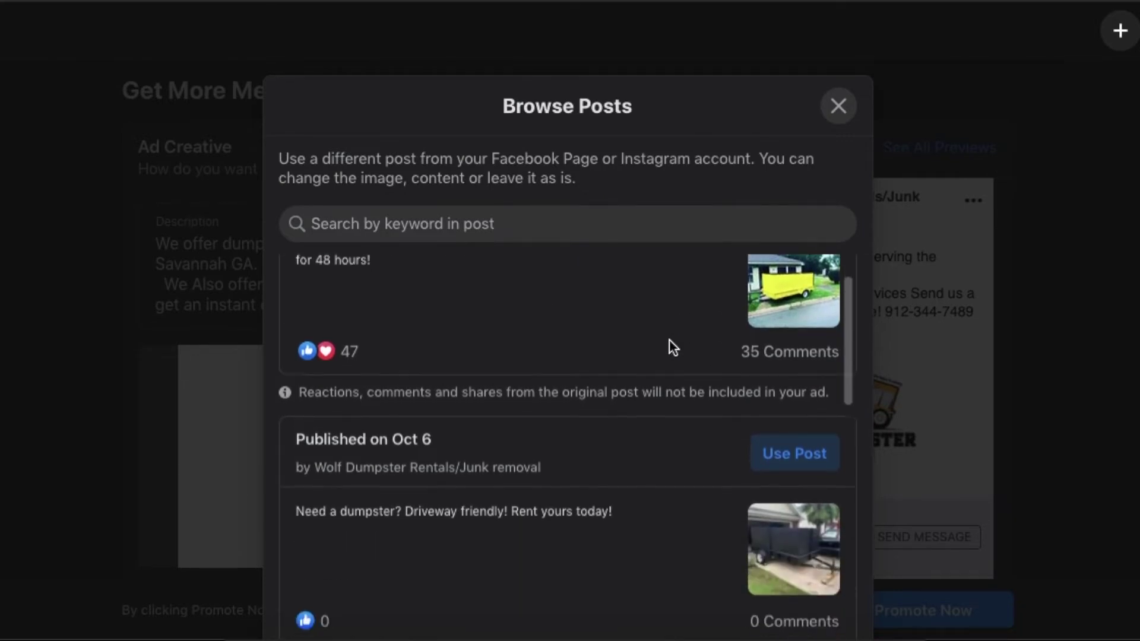
scroll(721, 469, "down", 1)
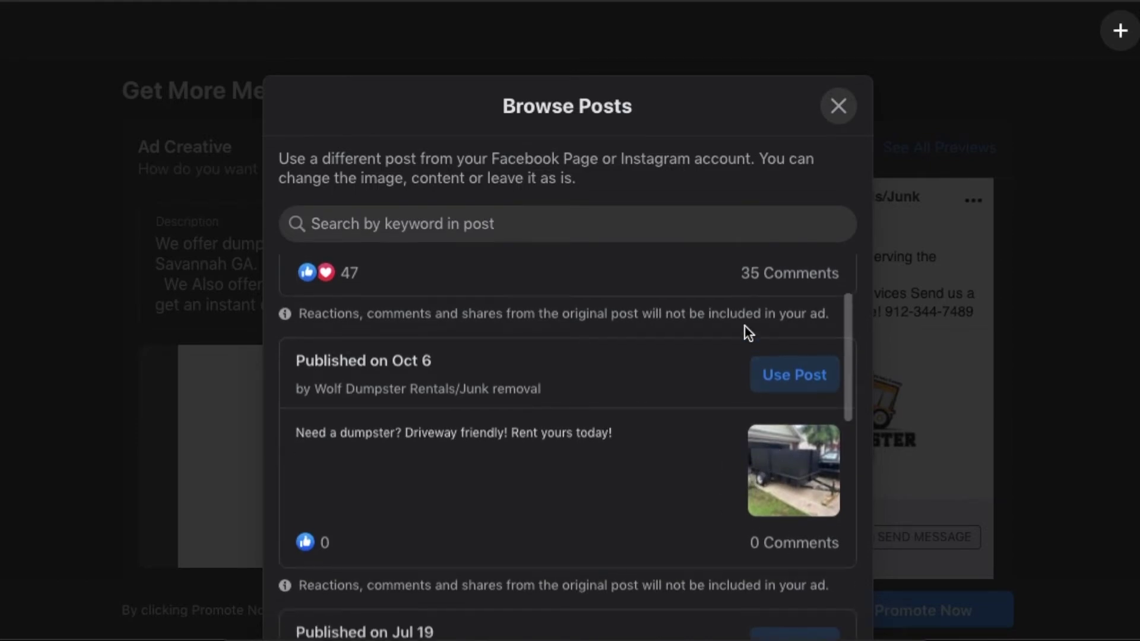
scroll(746, 324, "up", 3)
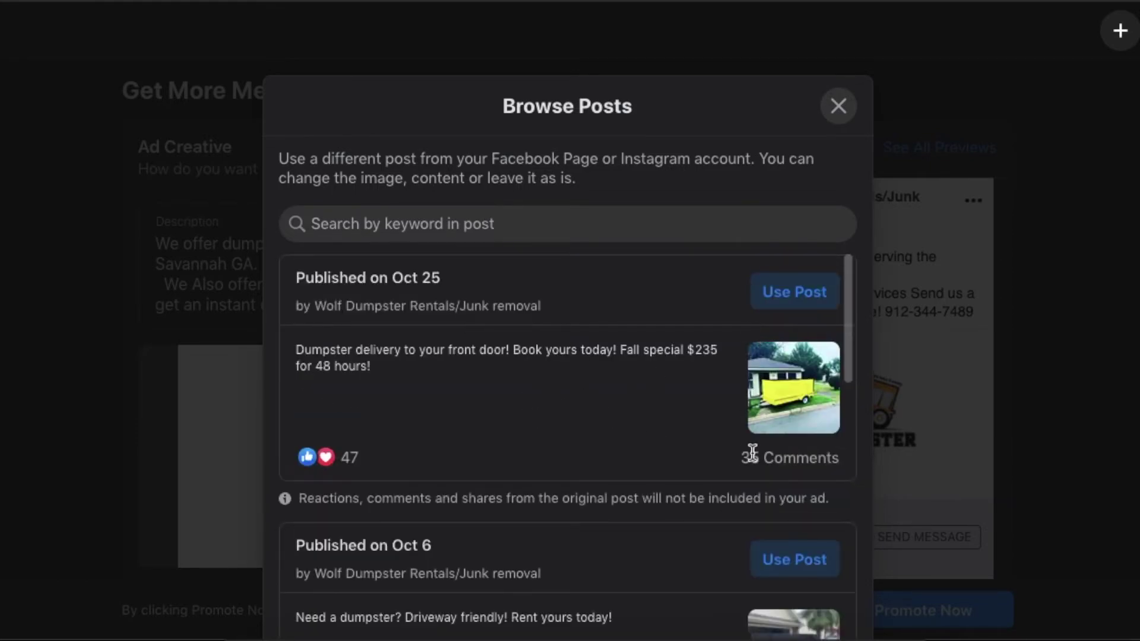
scroll(755, 456, "down", 1)
scroll(755, 456, "down", 7)
scroll(757, 458, "up", 3)
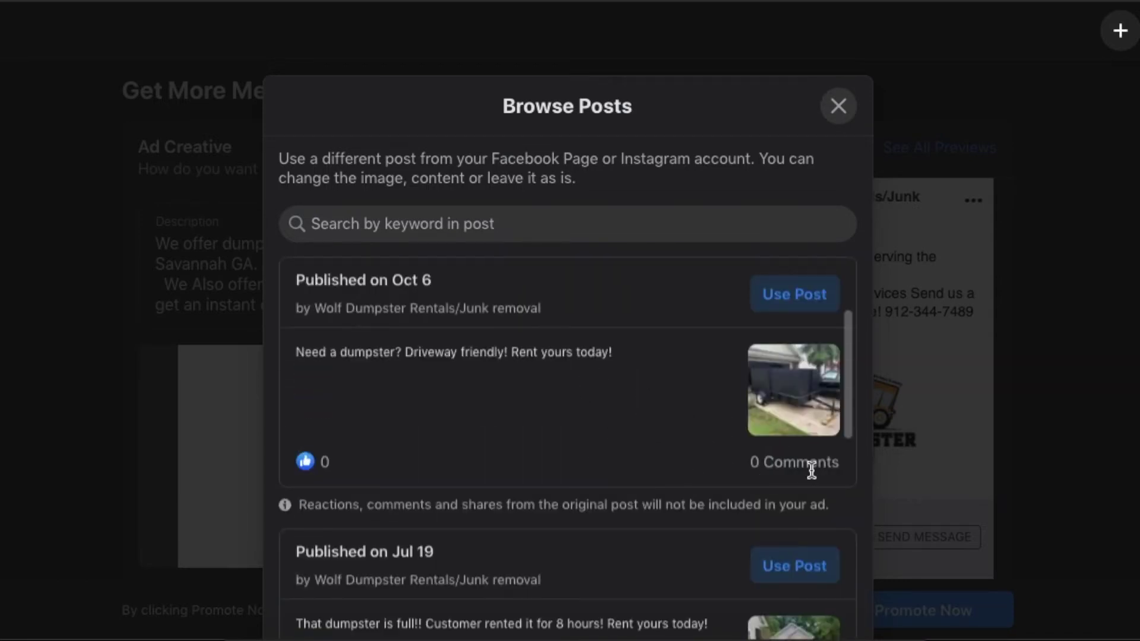
left_click(799, 302)
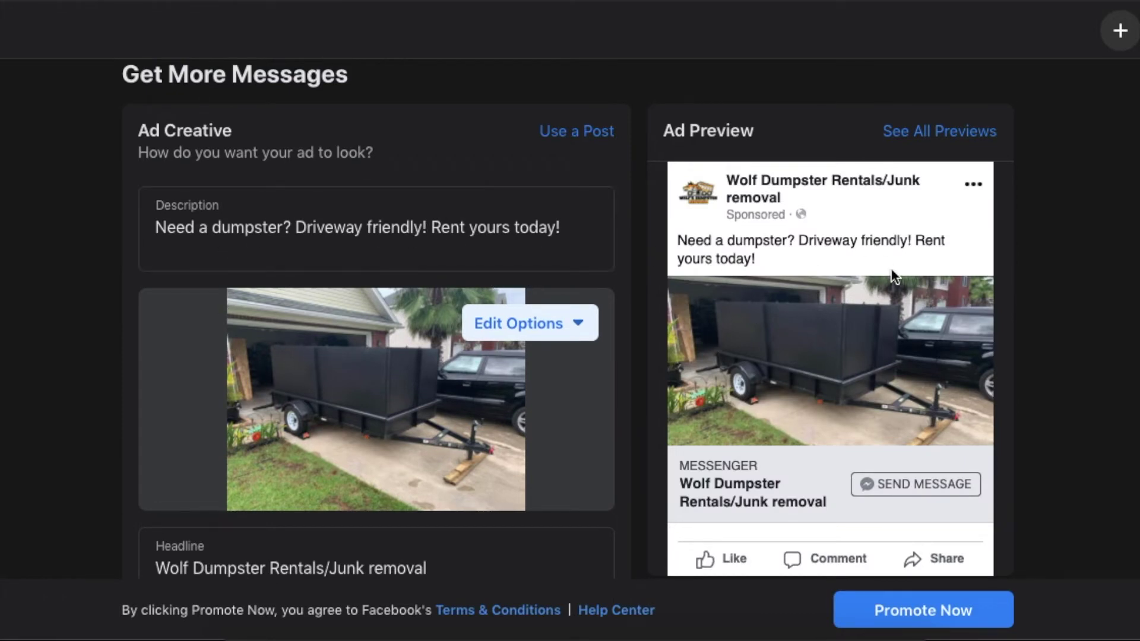
scroll(870, 292, "down", 3)
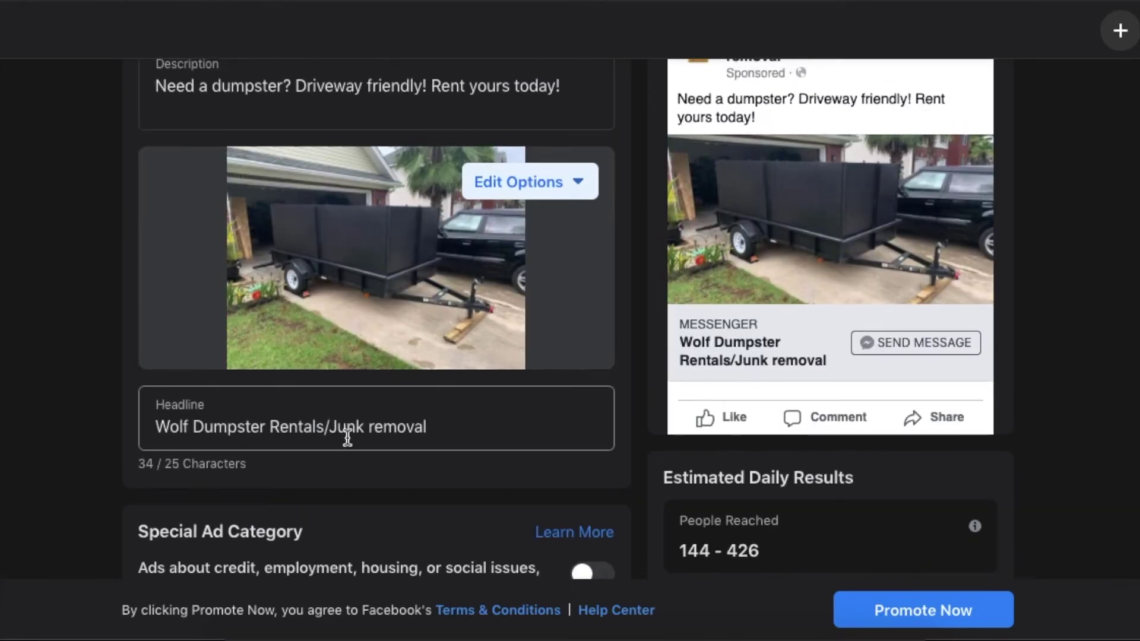
left_click(450, 428)
scroll(433, 289, "up", 2)
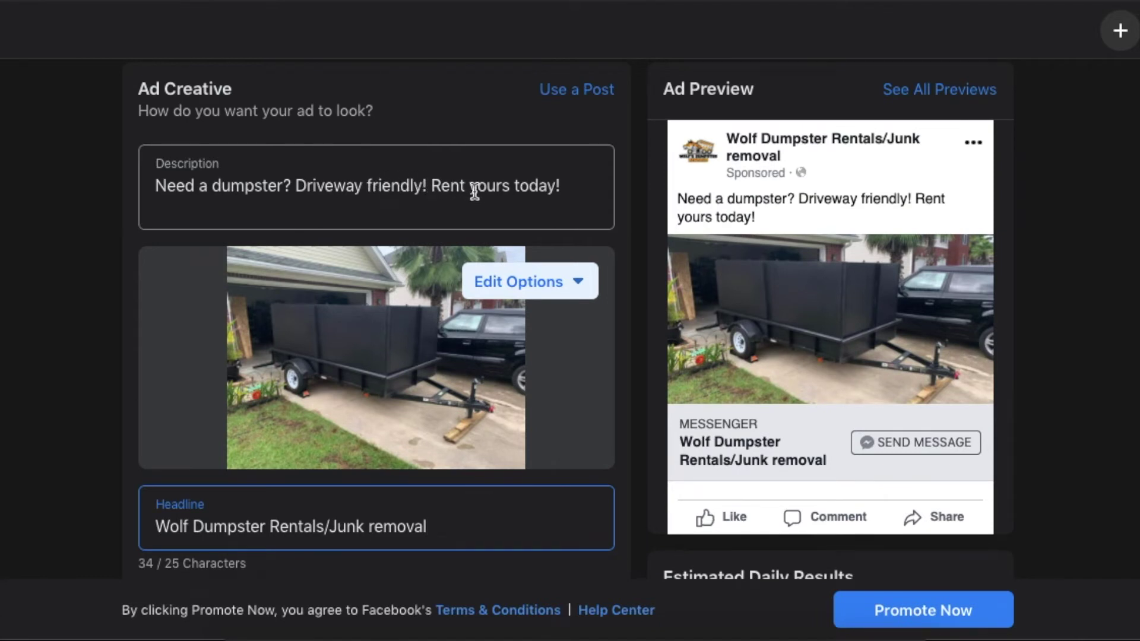
scroll(474, 191, "down", 1)
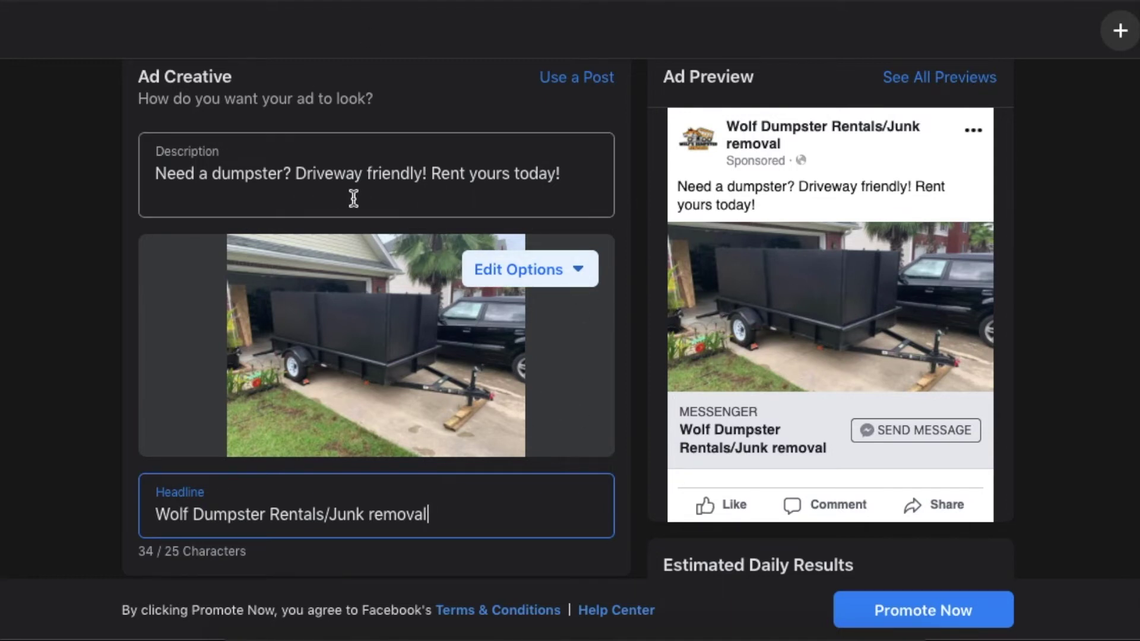
Step: Append ' for only $235.00 for 48 hours!' to the end of the ad description
left_click(565, 176)
type("for ")
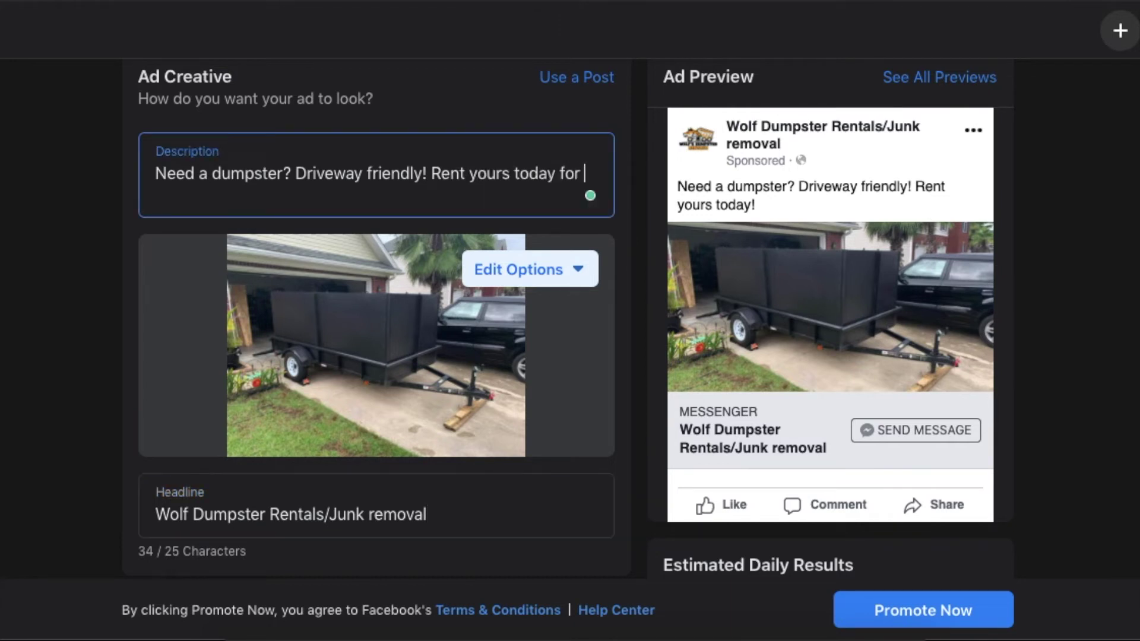
type("only")
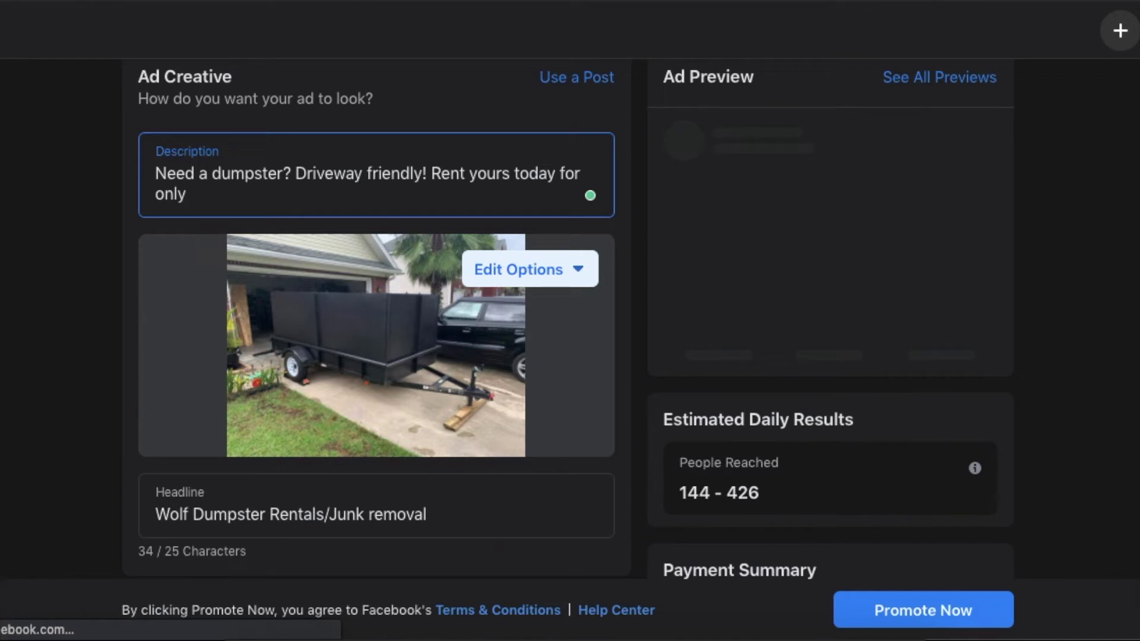
type(" 235")
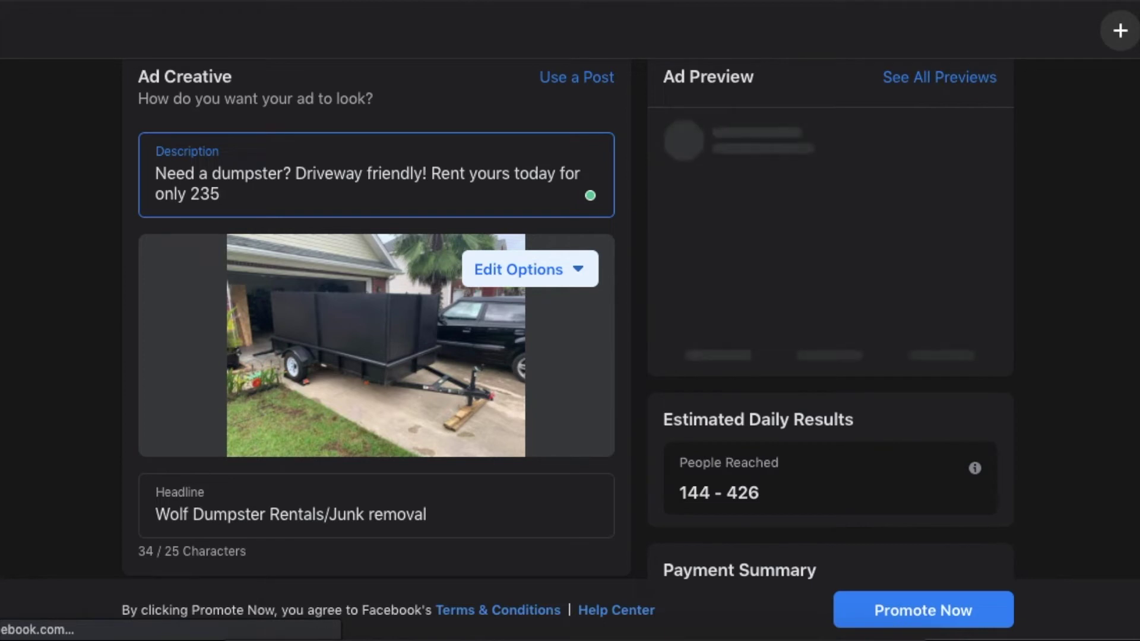
type("!")
key("BackSpace")
type("for 48 hours!")
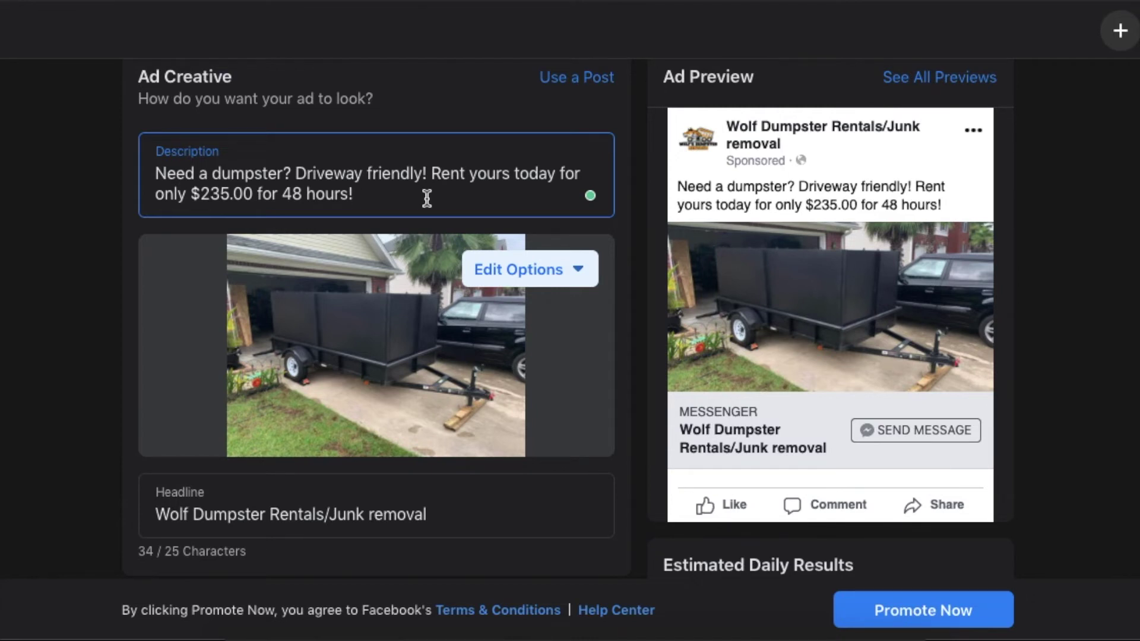
scroll(385, 192, "down", 1)
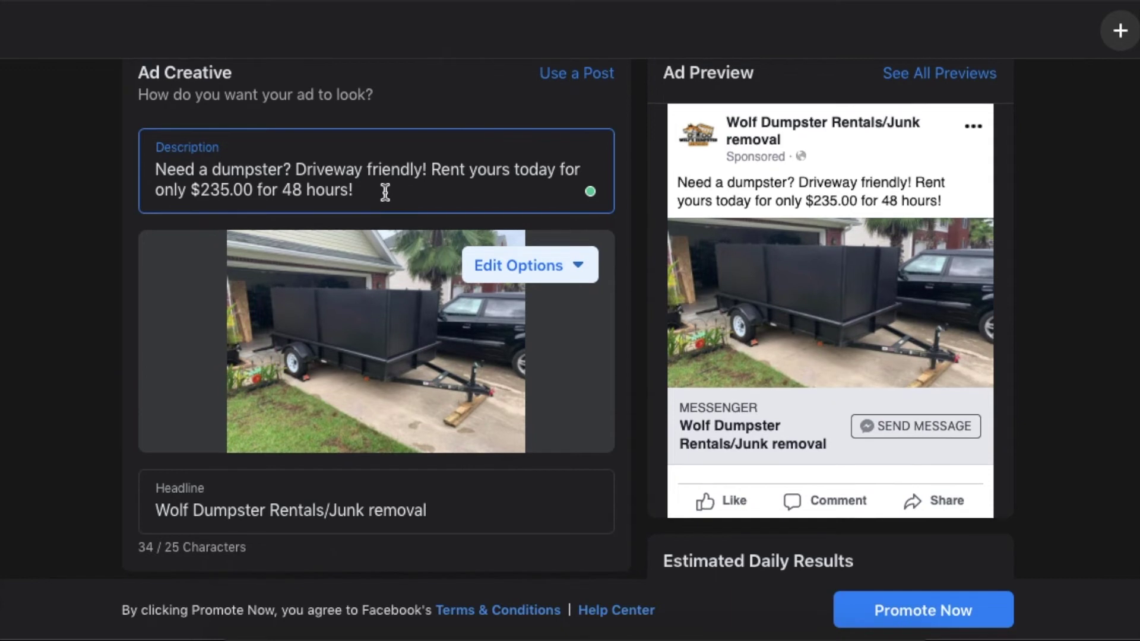
scroll(385, 192, "down", 2)
left_click(438, 509)
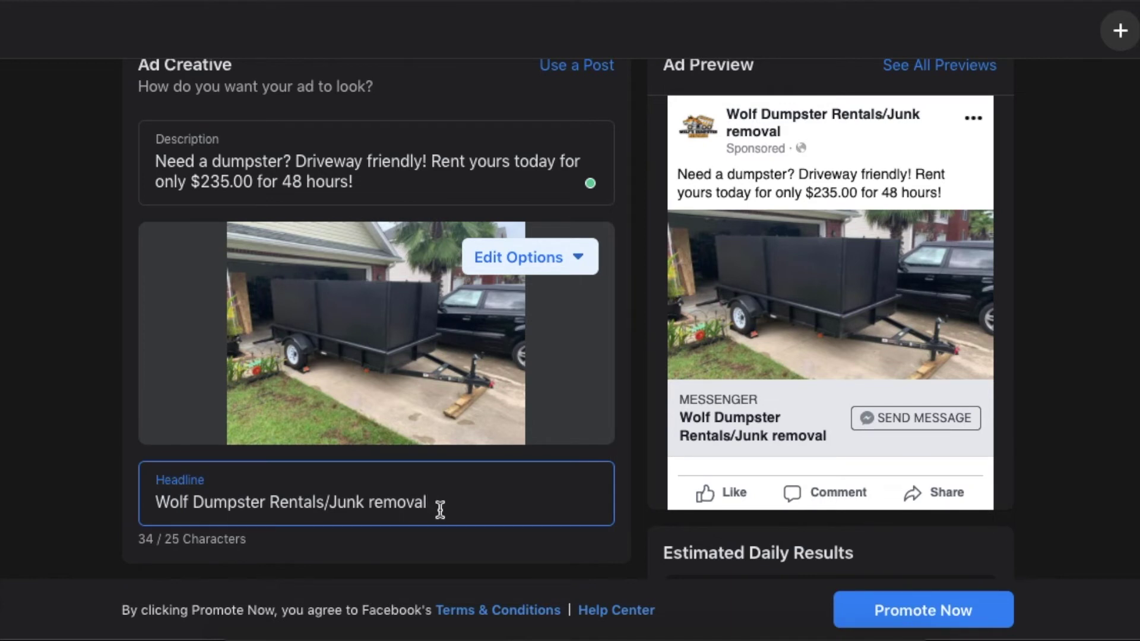
Step: Trim '/Junk removal' from the headline, leaving 'Wolf Dumpster Rentals' (21/25 characters)
key("BackSpace")
key("BackSpace")
key("BackSpace")
key("BackSpace")
key("BackSpace")
key("BackSpace")
key("BackSpace")
key("BackSpace")
key("BackSpace")
key("BackSpace")
key("BackSpace")
key("BackSpace")
key("BackSpace")
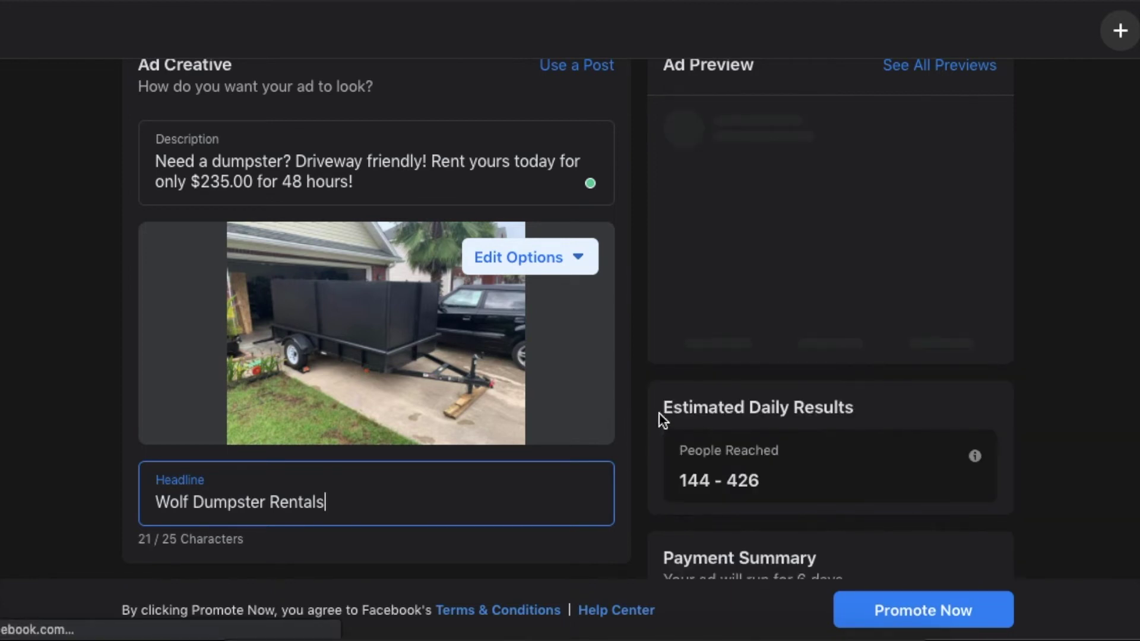
scroll(838, 351, "up", 3)
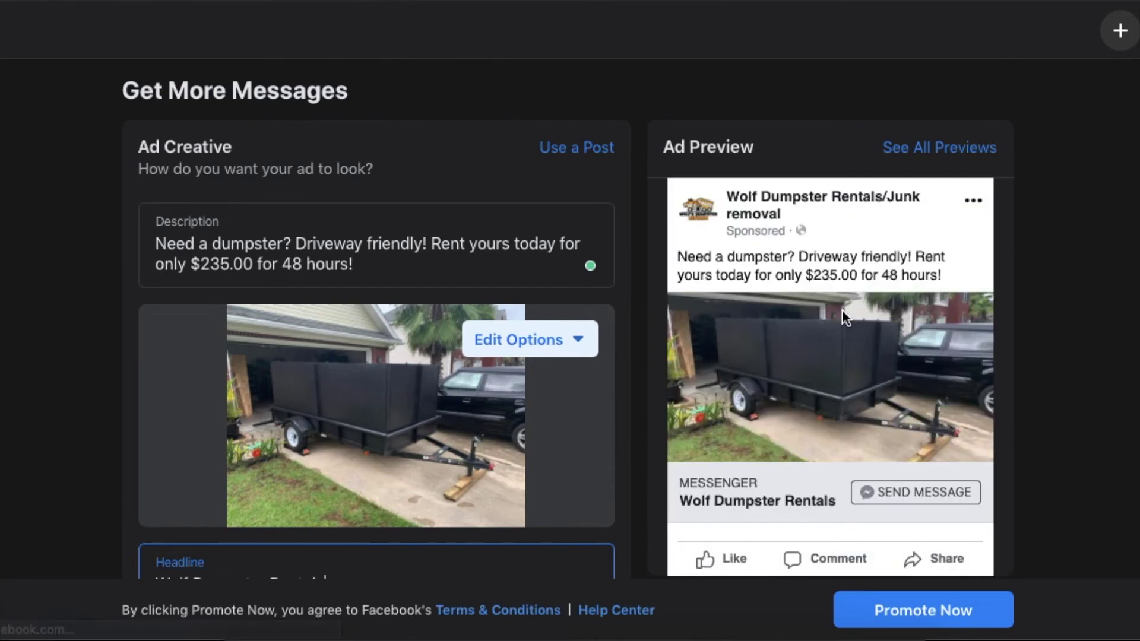
scroll(825, 316, "down", 1)
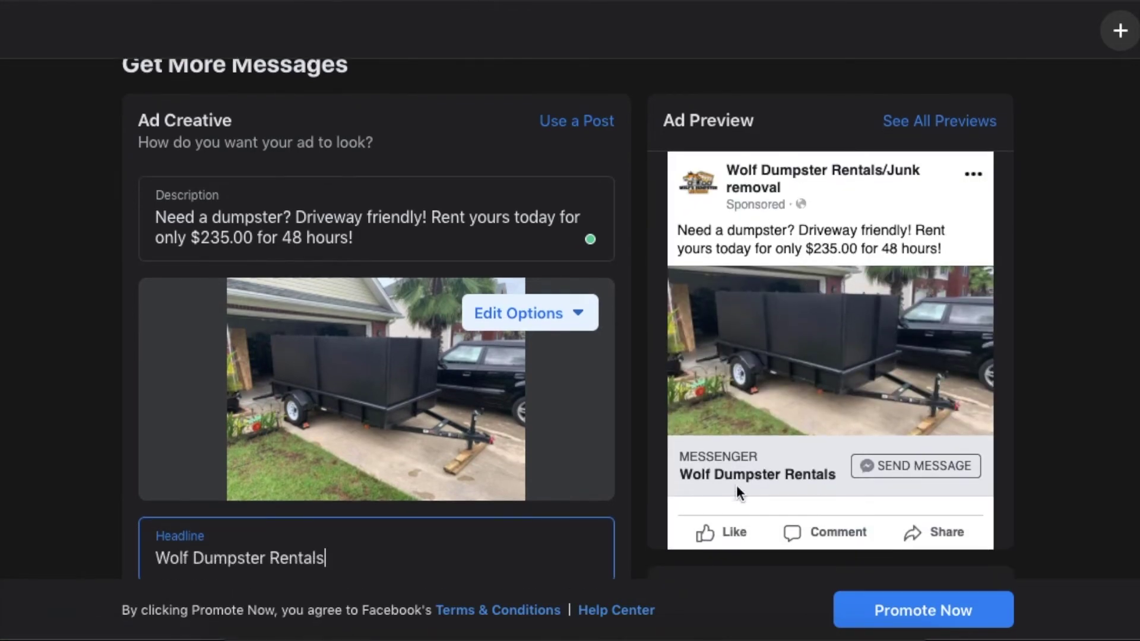
scroll(585, 407, "down", 7)
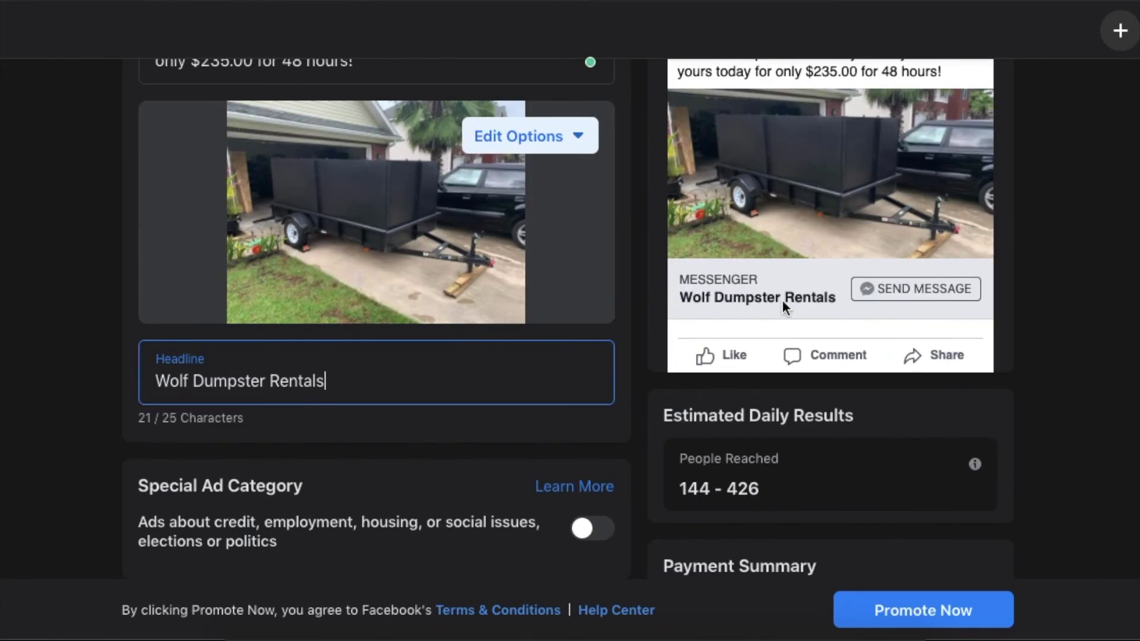
Step: Select the saved Local audience: cleaning interests within 30 miles of Savannah, Georgia
scroll(488, 351, "down", 4)
scroll(403, 339, "down", 5)
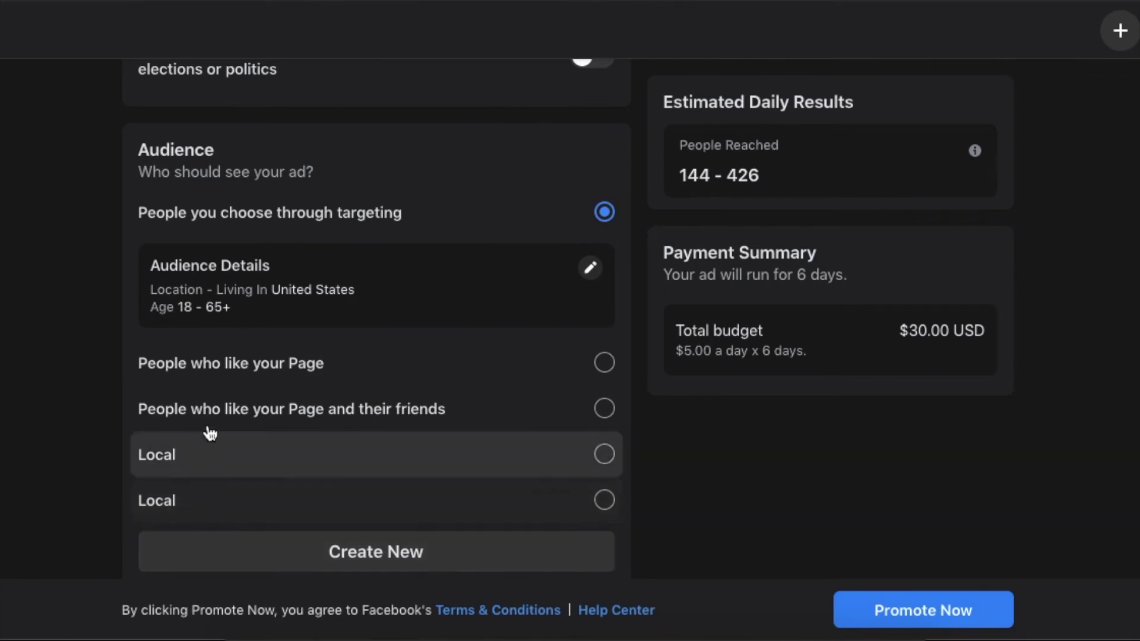
left_click(604, 454)
left_click(605, 456)
scroll(420, 427, "down", 5)
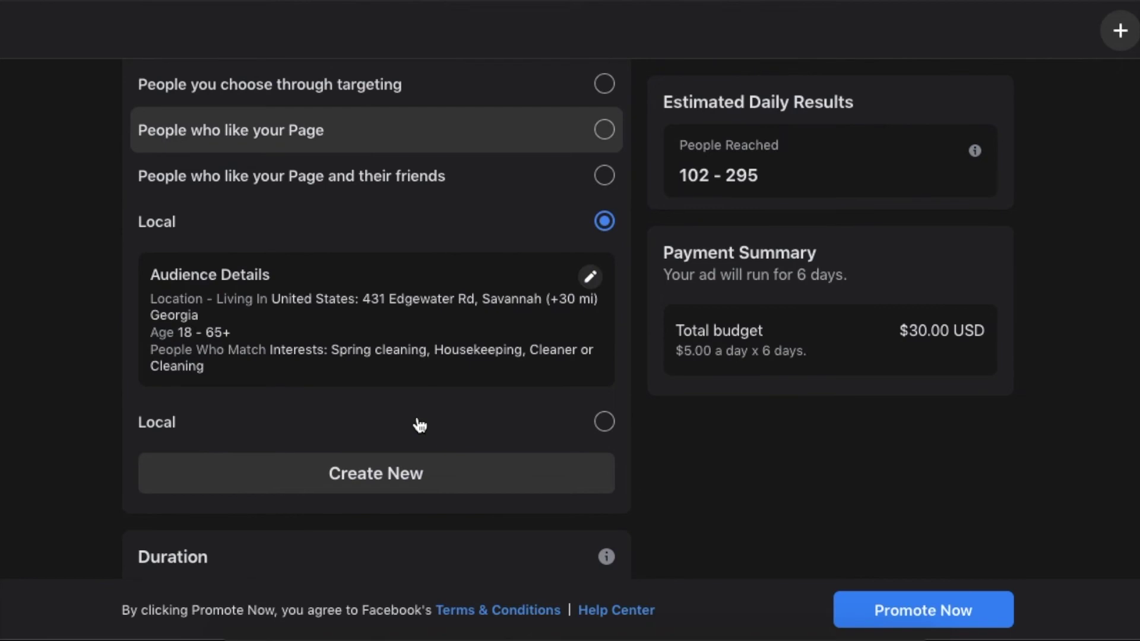
Step: Start a new audience and name it 'local 3'
left_click(357, 486)
type("test 1")
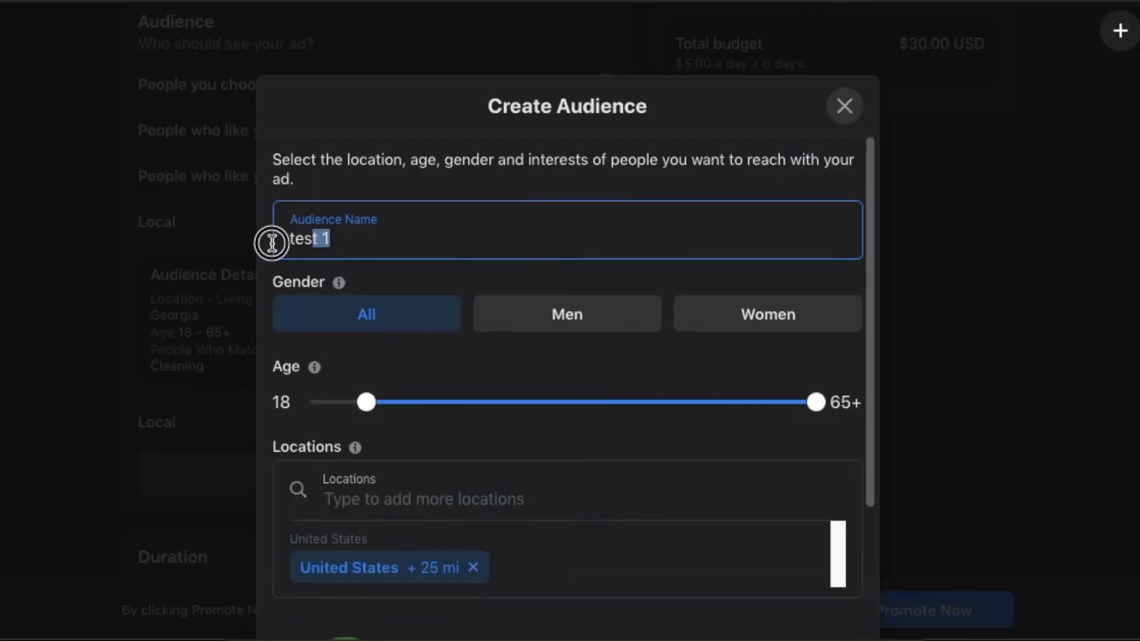
left_click_drag(331, 241, 211, 247)
key("BackSpace")
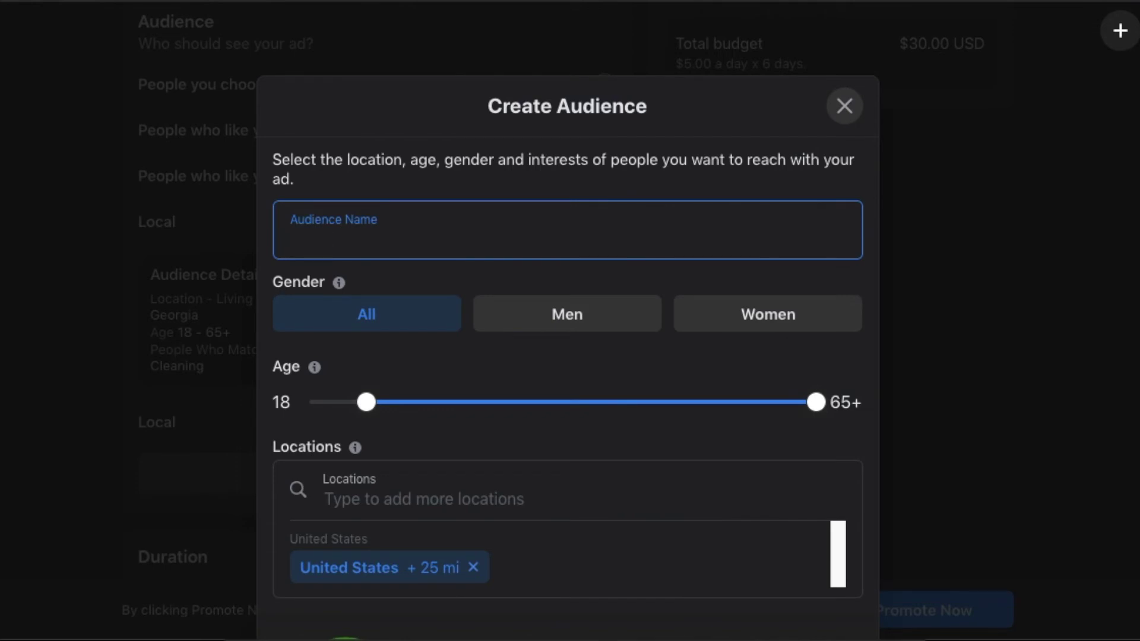
type("local 3")
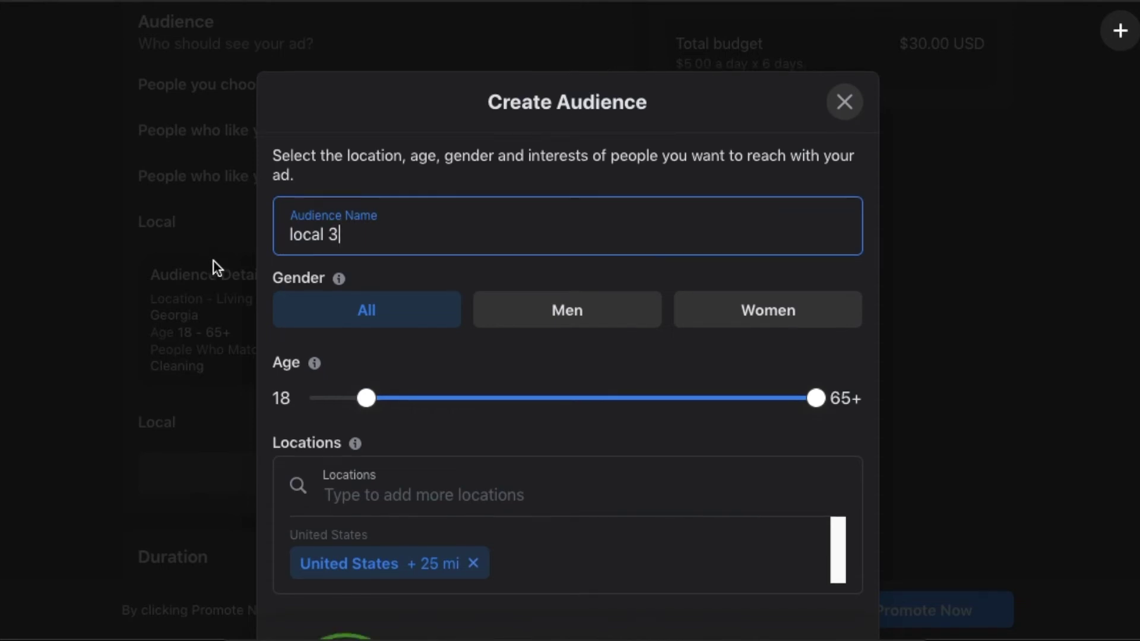
Step: Set the audience location to Atlanta, Georgia
scroll(280, 276, "down", 1)
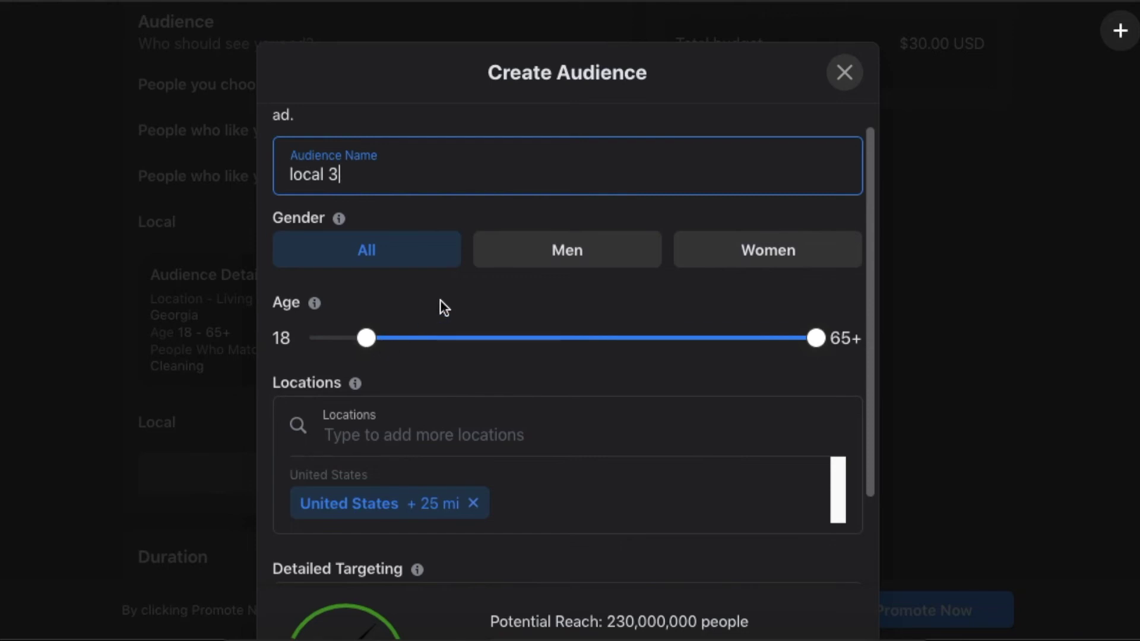
scroll(440, 300, "down", 2)
left_click(426, 308)
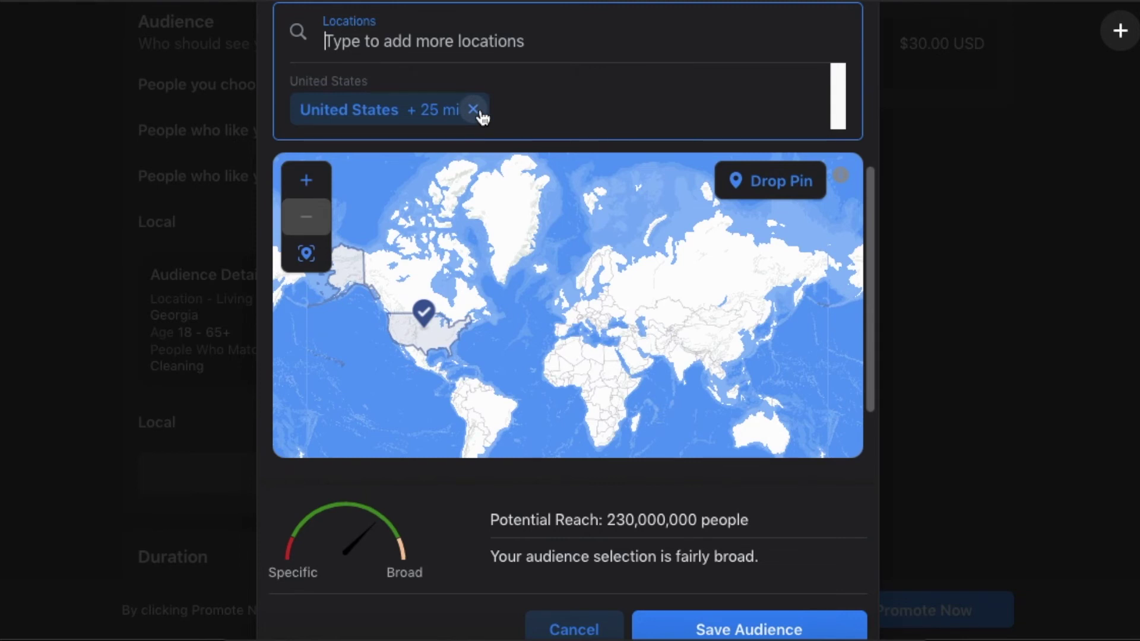
type("Ata")
key("BackSpace")
type("l")
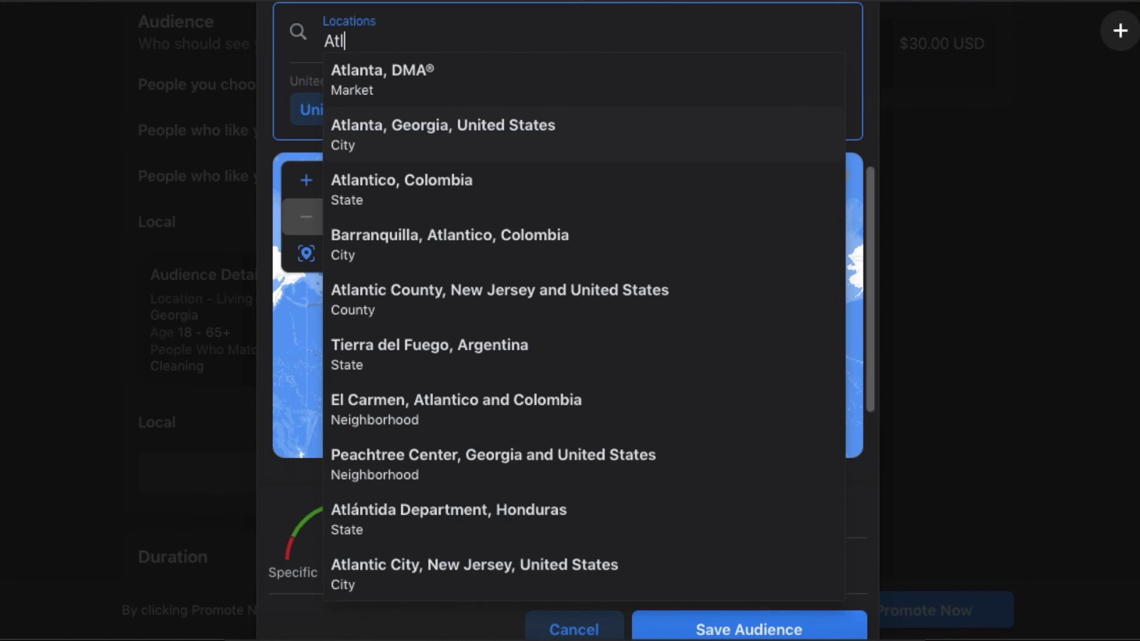
left_click(424, 127)
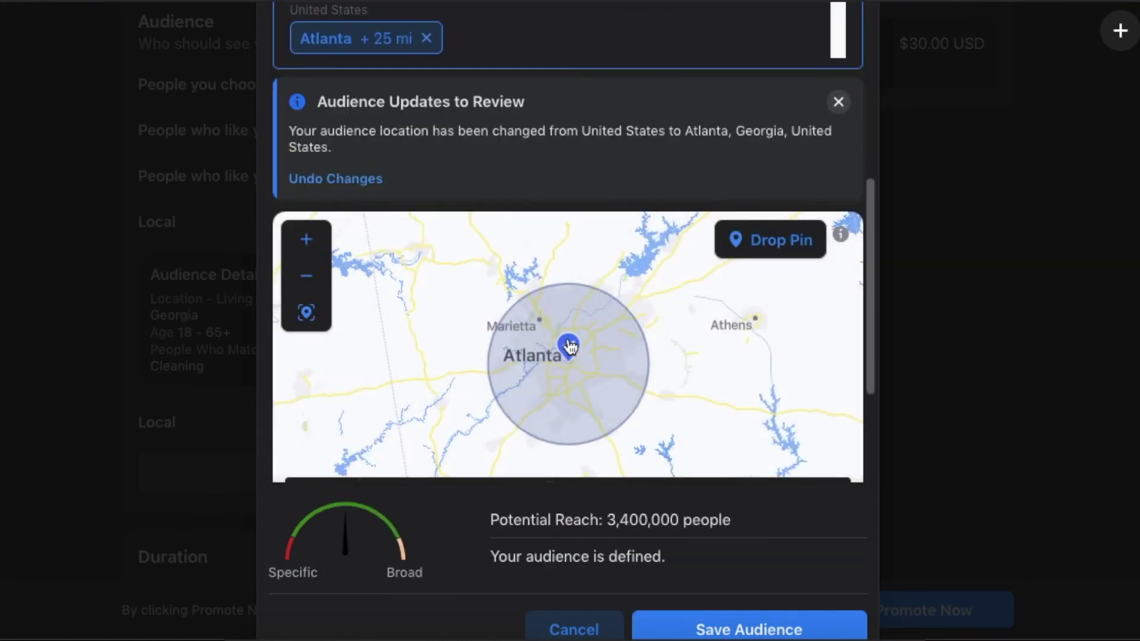
Step: Widen the Atlanta radius to 35 miles and save the audience
scroll(527, 127, "down", 1)
scroll(526, 129, "down", 3)
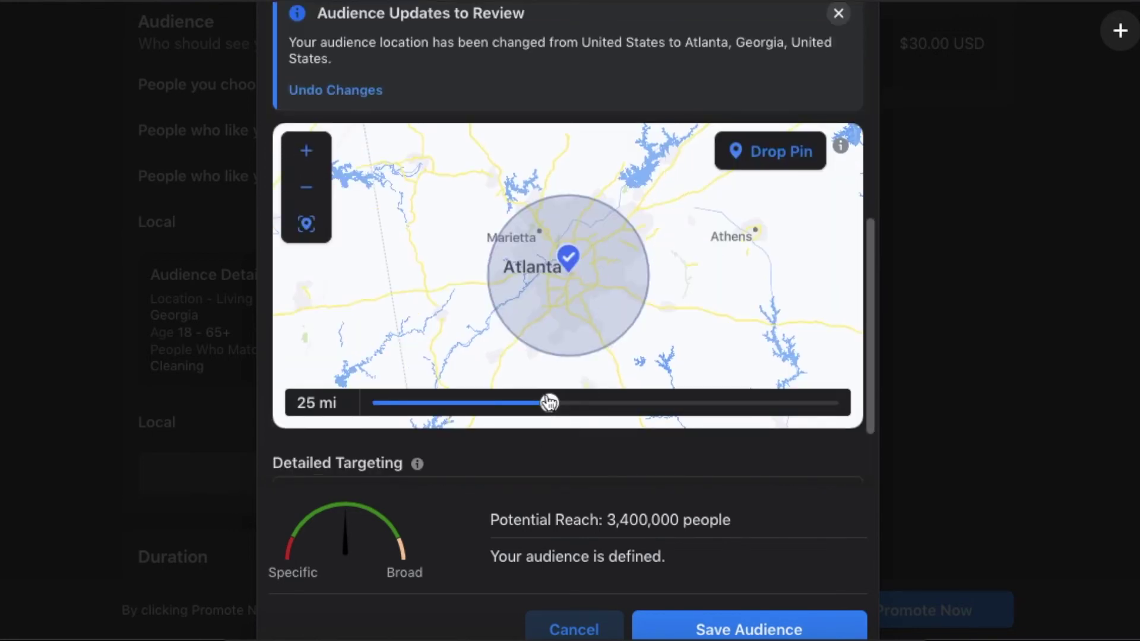
left_click_drag(549, 403, 668, 407)
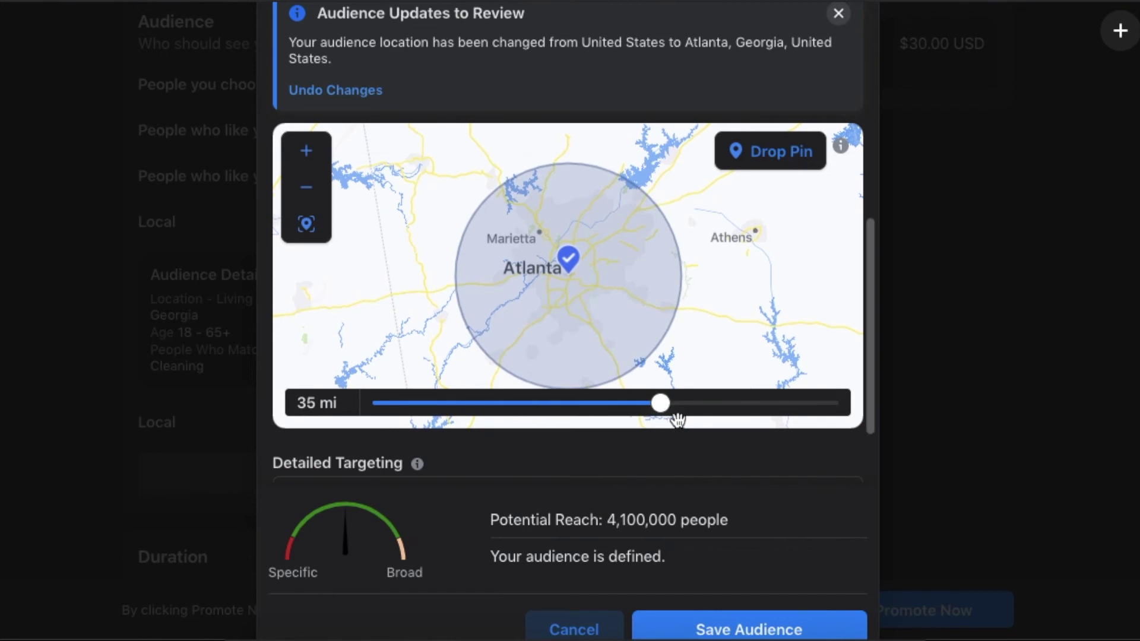
scroll(682, 428, "down", 1)
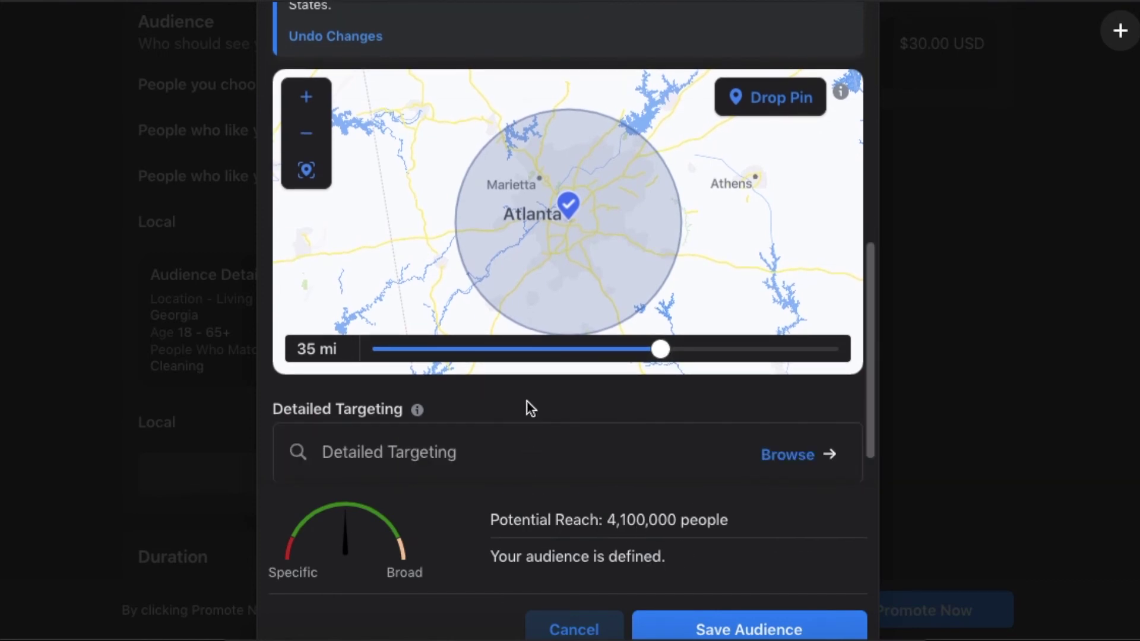
left_click(696, 533)
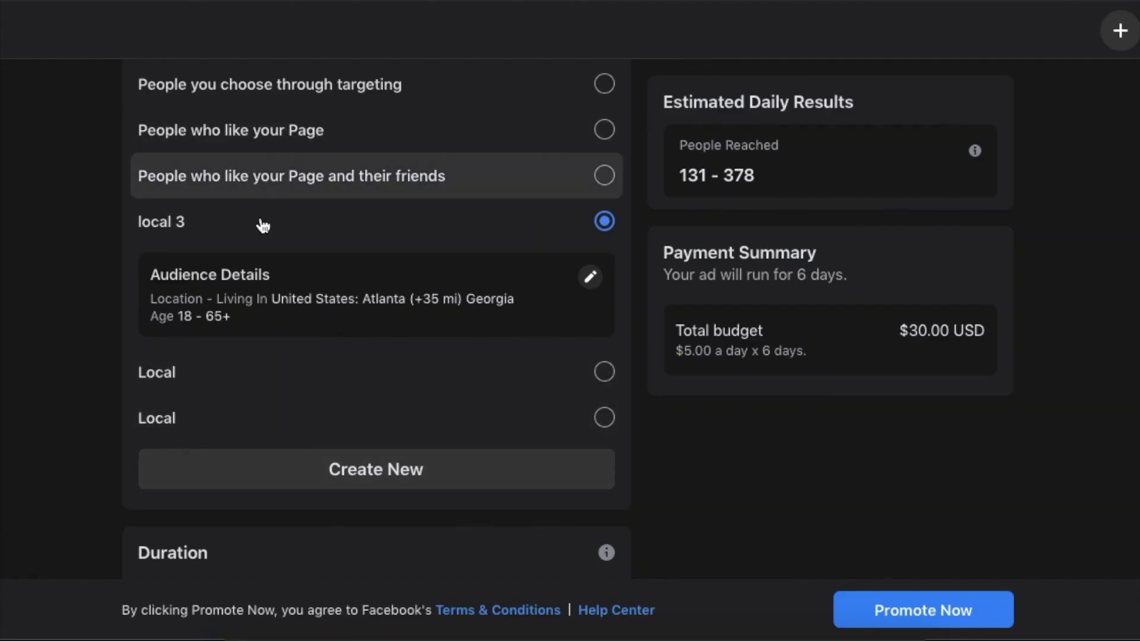
Step: Set the ad to run 7 days at a $20.00 daily budget, a $140.00 total
scroll(471, 317, "down", 5)
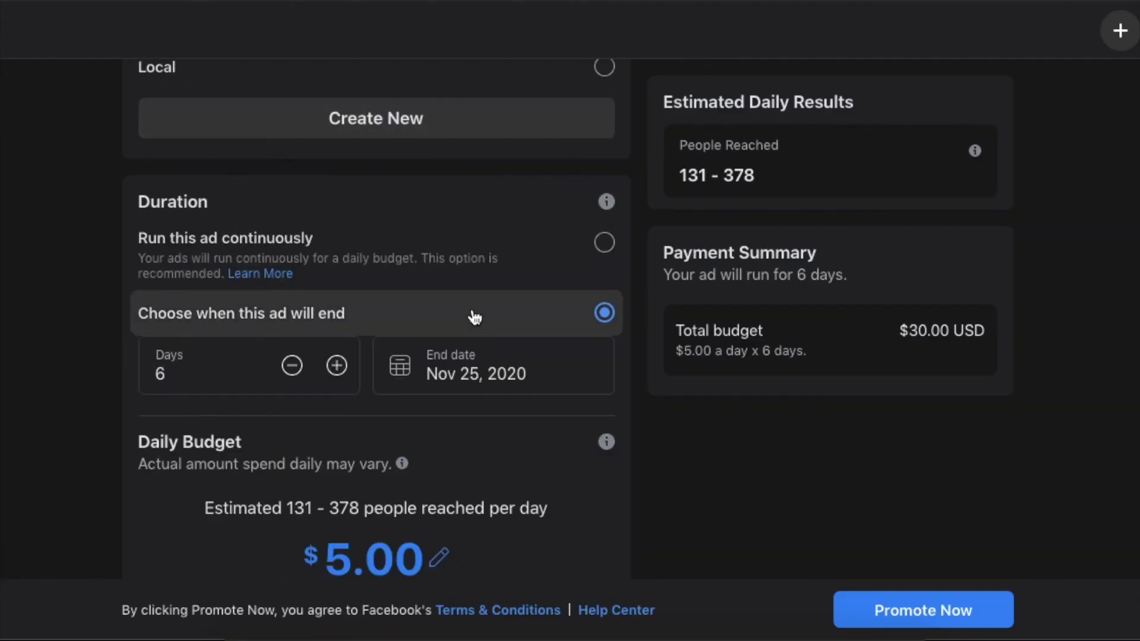
scroll(468, 315, "down", 1)
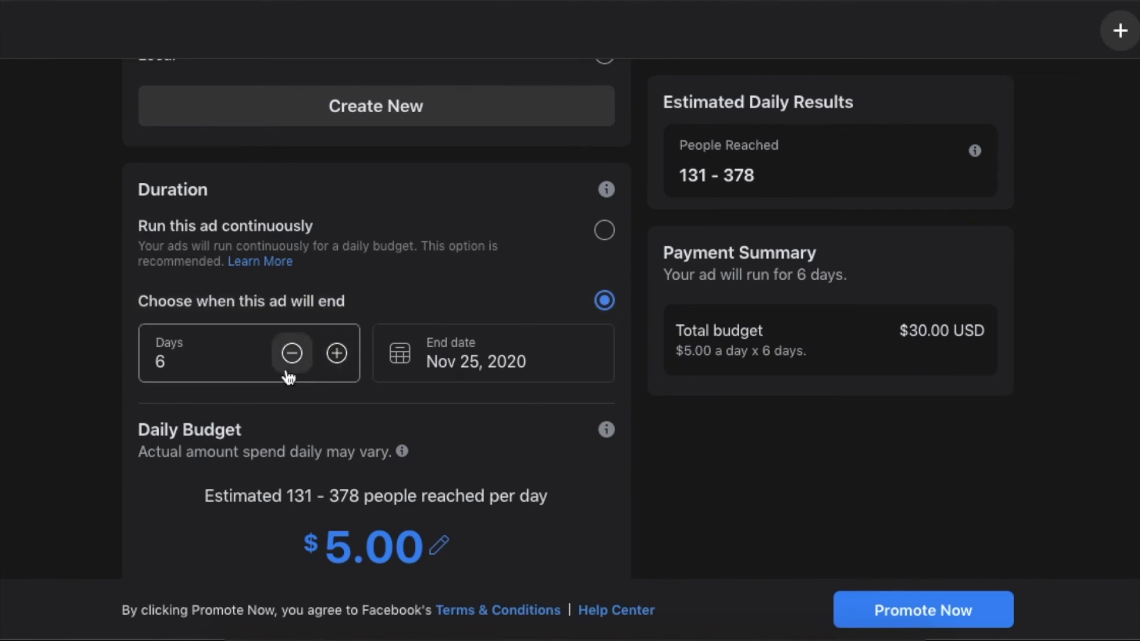
scroll(303, 353, "down", 1)
scroll(344, 343, "down", 2)
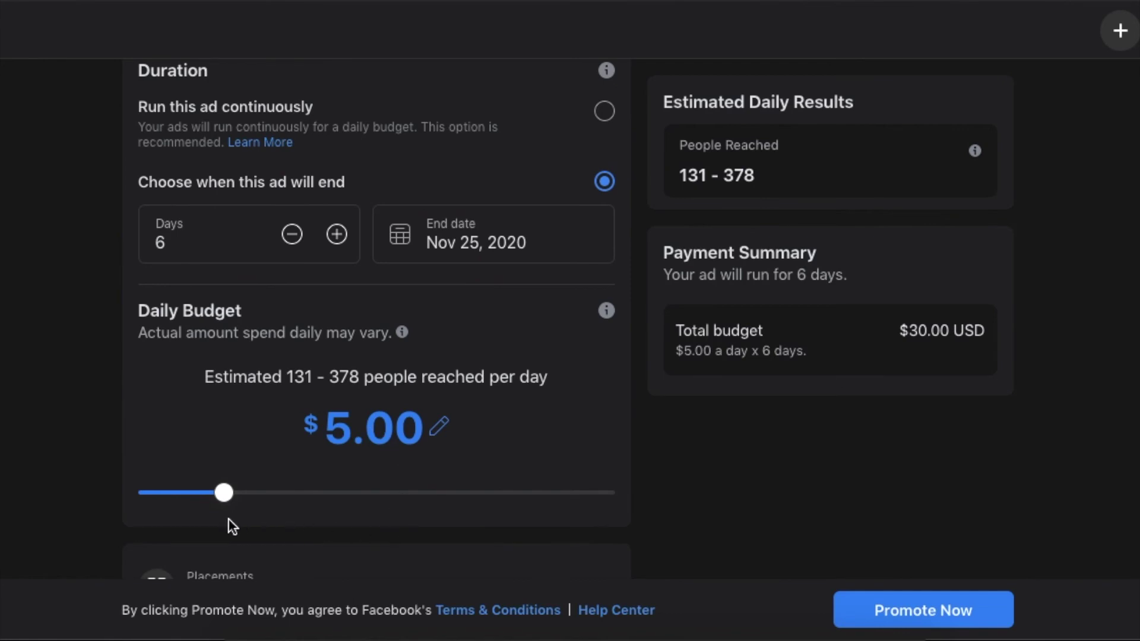
scroll(249, 372, "down", 2)
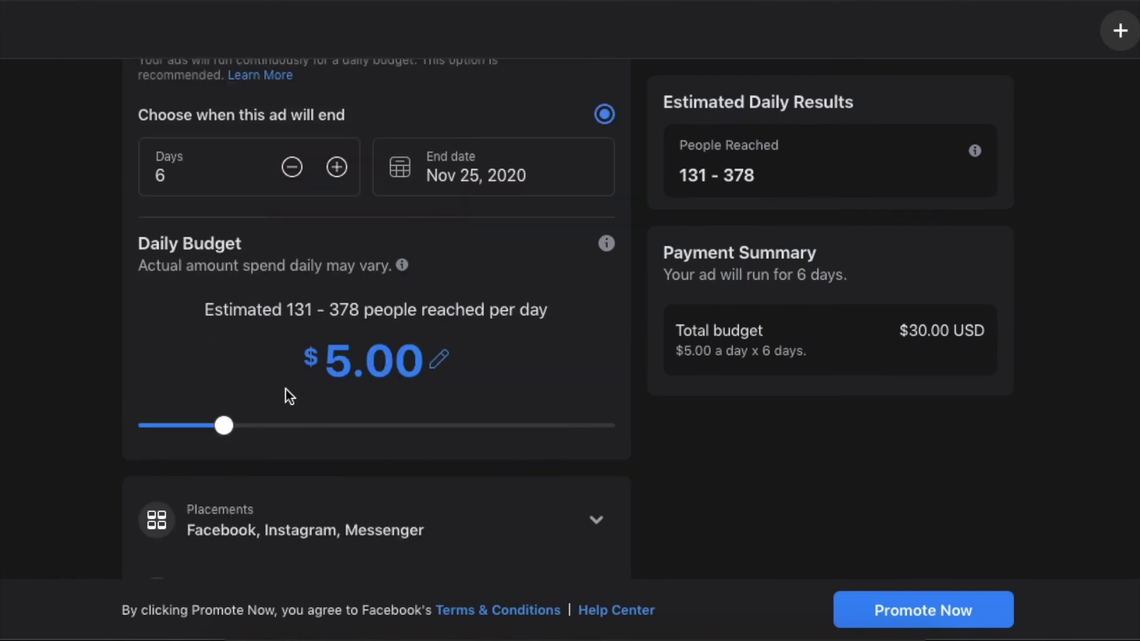
mouse_move(224, 426)
left_mouse_down()
mouse_move(262, 425)
mouse_move(242, 425)
left_mouse_up()
left_click(336, 167)
scroll(514, 331, "down", 2)
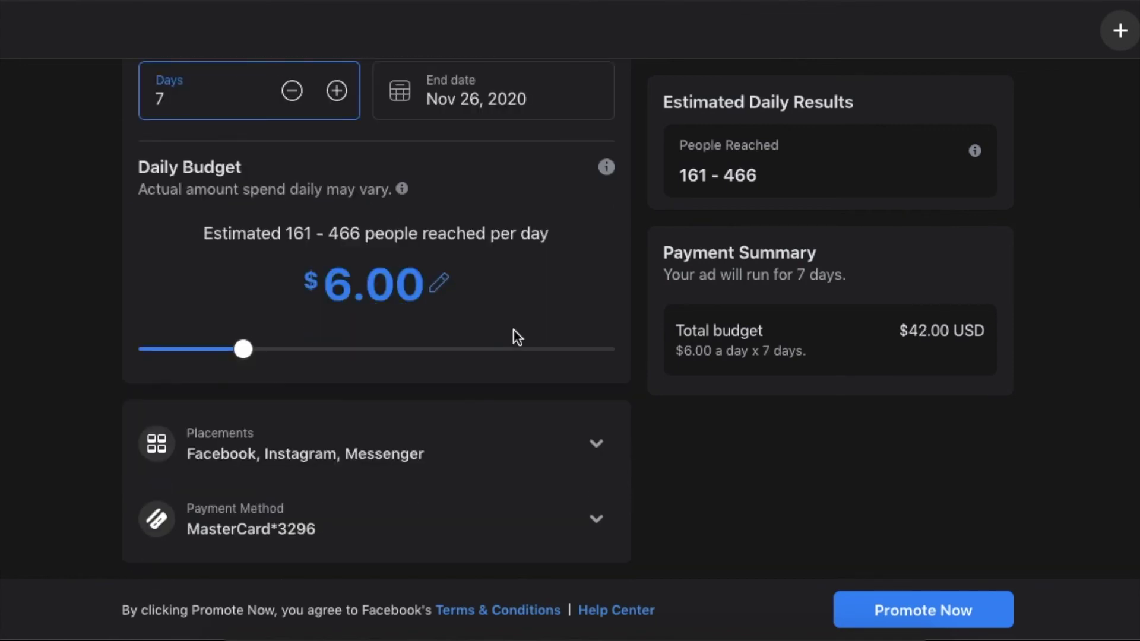
scroll(514, 332, "up", 1)
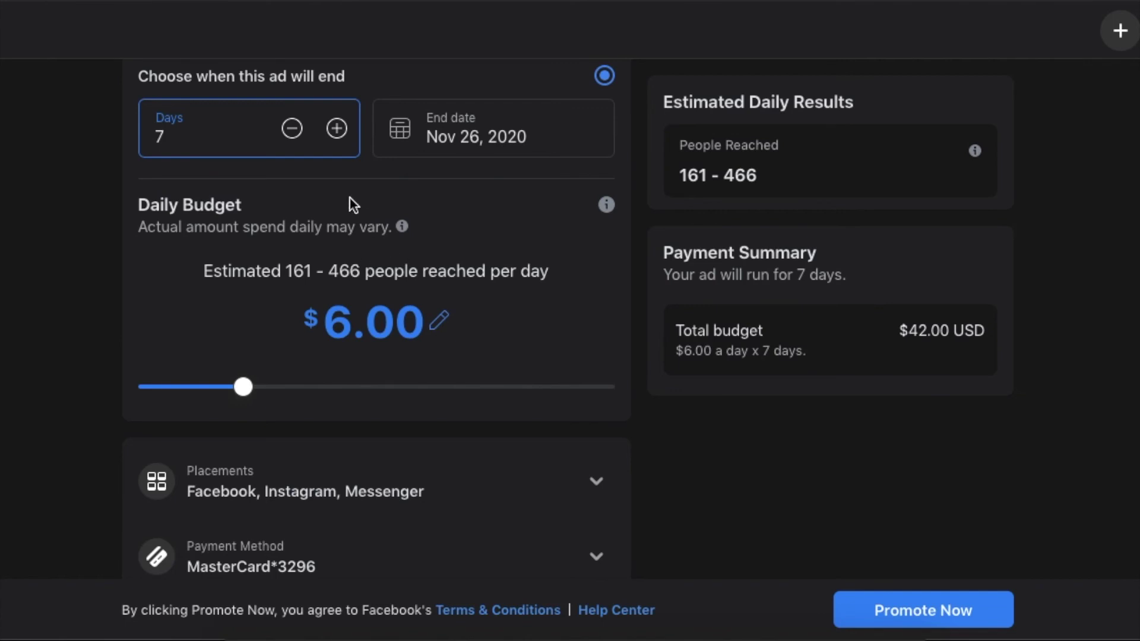
left_click_drag(243, 386, 422, 387)
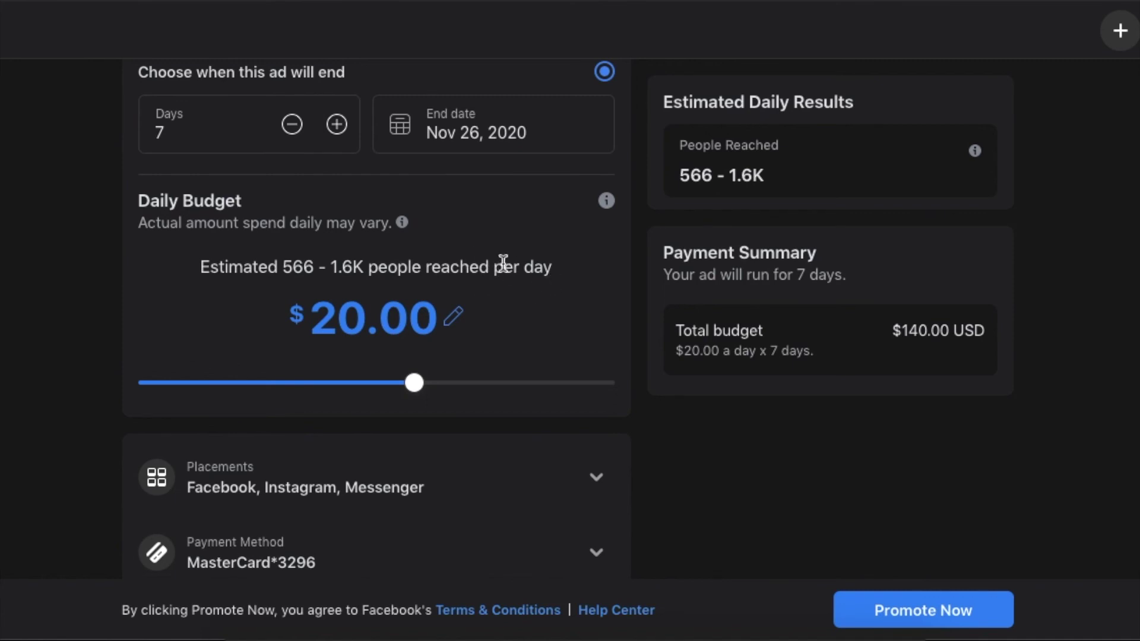
Step: Type a new daily budget amount, settling on $5.00 per day
left_click(336, 303)
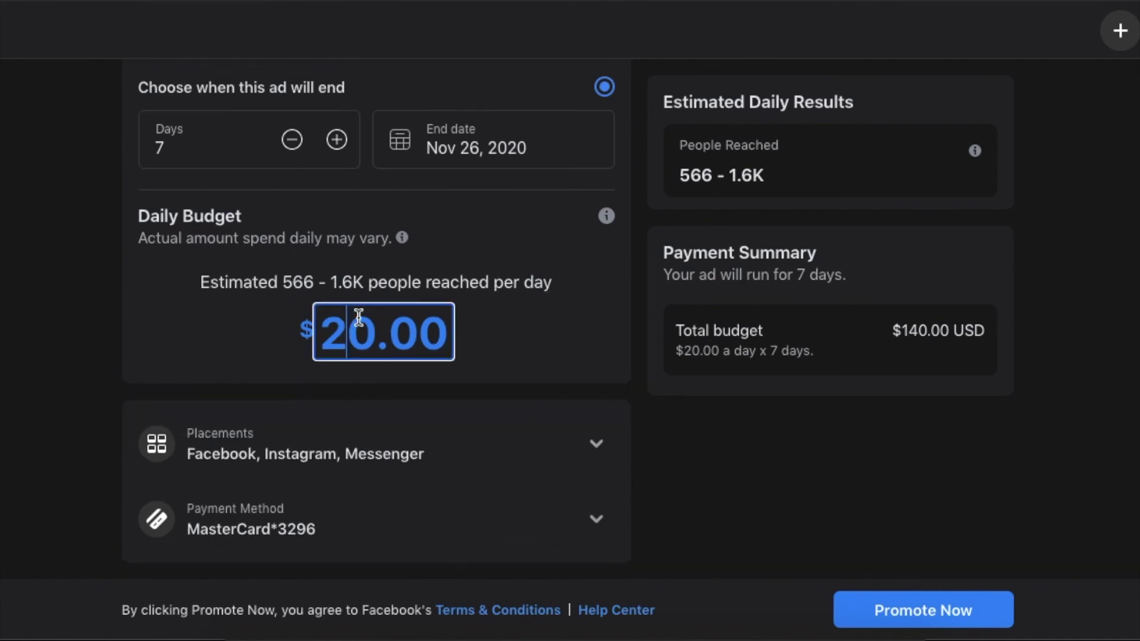
left_click(368, 330)
key("BackSpace")
key("BackSpace")
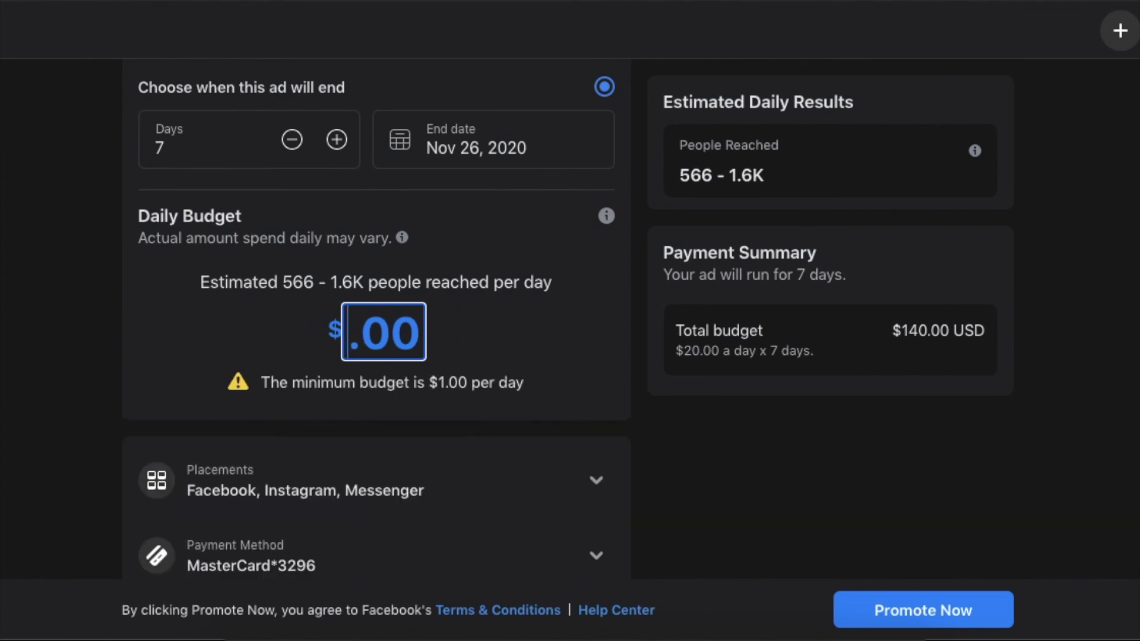
type("6")
key("Return")
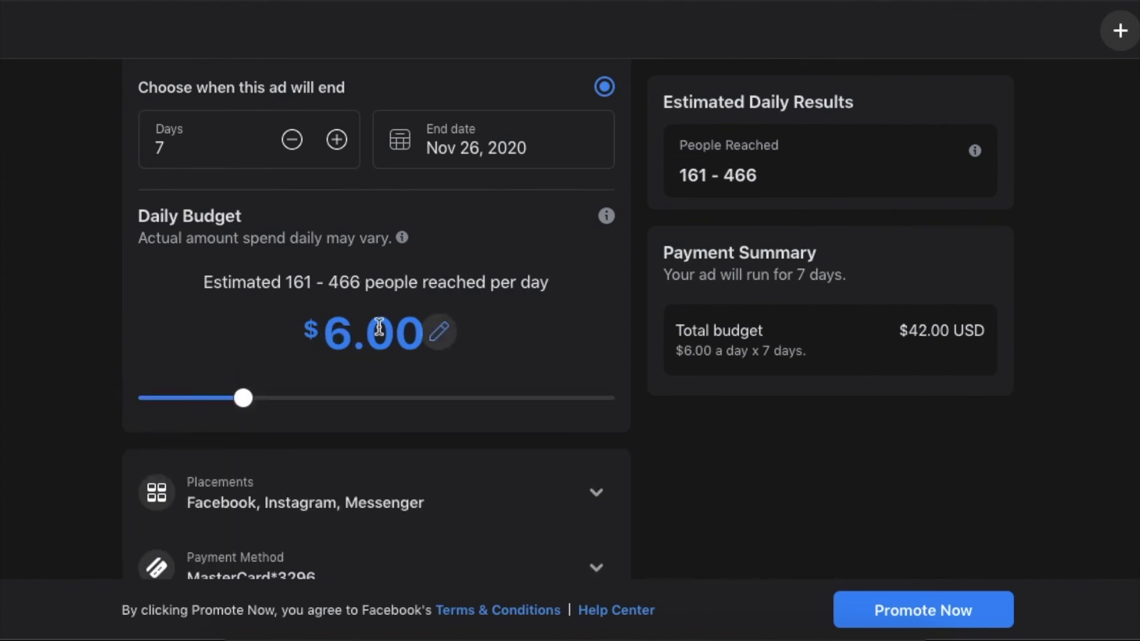
left_click(342, 331)
key("BackSpace")
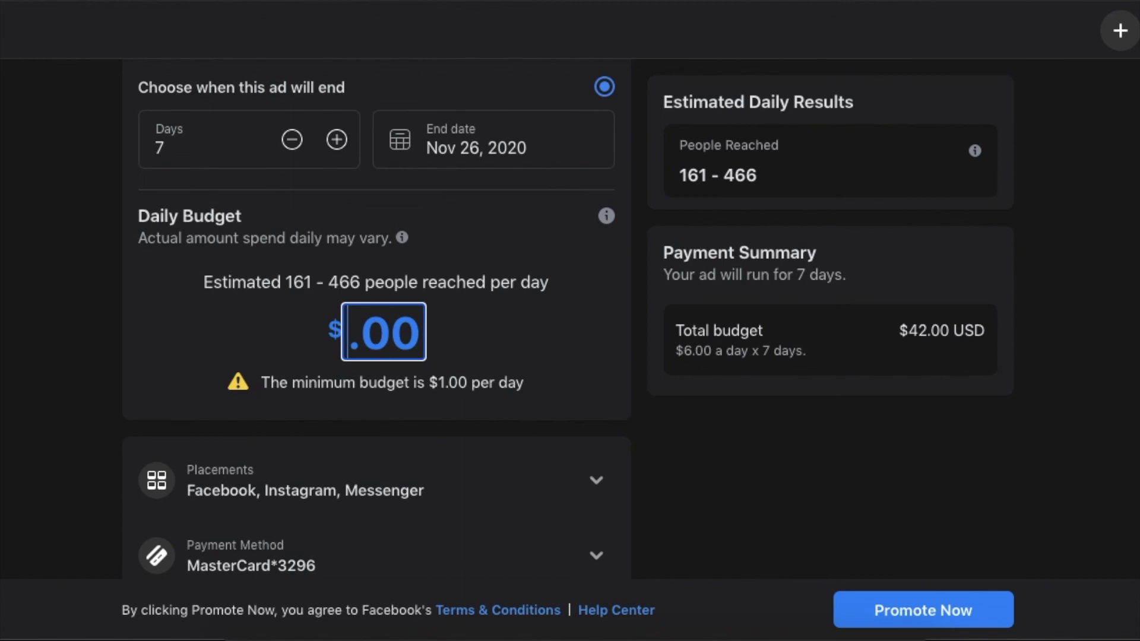
type("5")
key("Return")
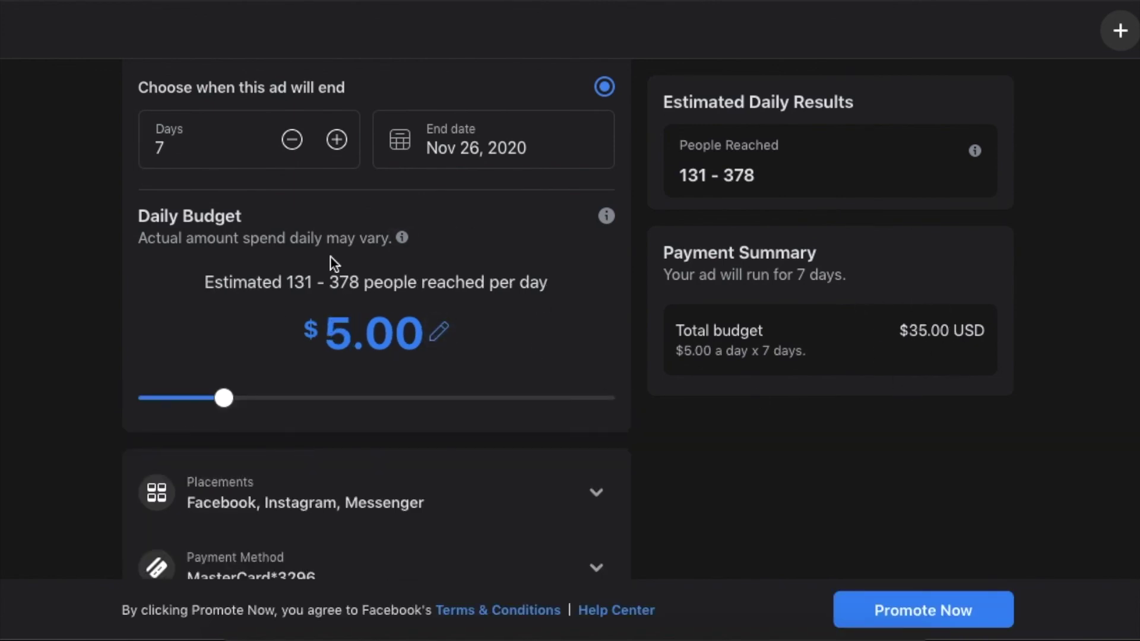
Step: Set the ad run to 6 days, ending Nov 25, 2020, for a $30.00 total
left_click(289, 143)
left_click(286, 147)
left_click(334, 141)
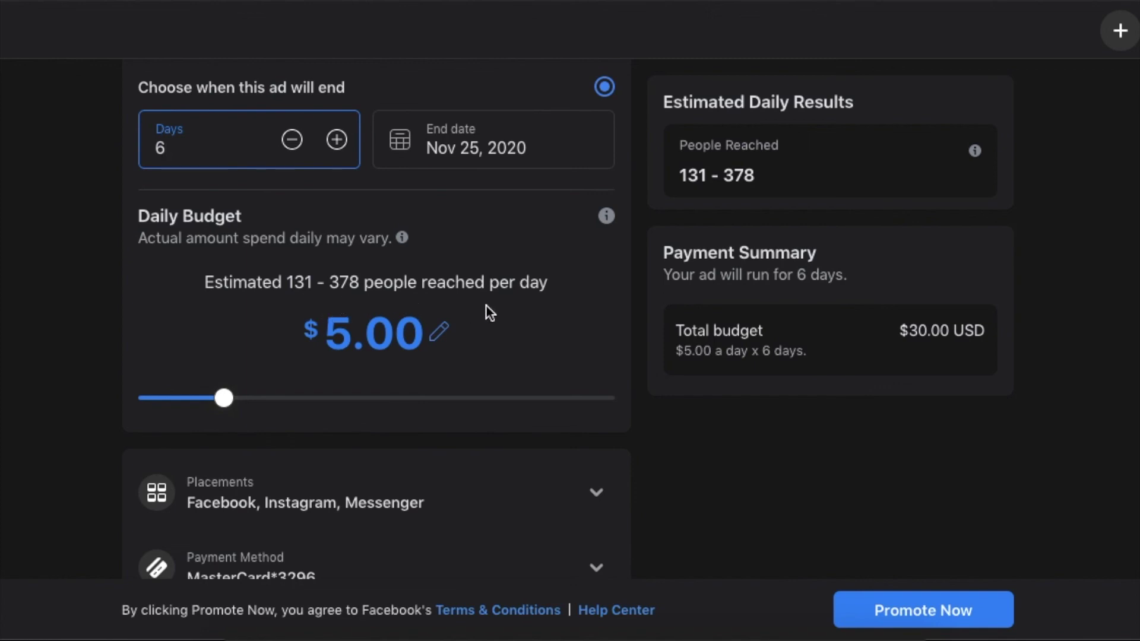
Step: Check the placements are Facebook, Instagram and Messenger, then return to the ad creative preview
scroll(950, 353, "down", 2)
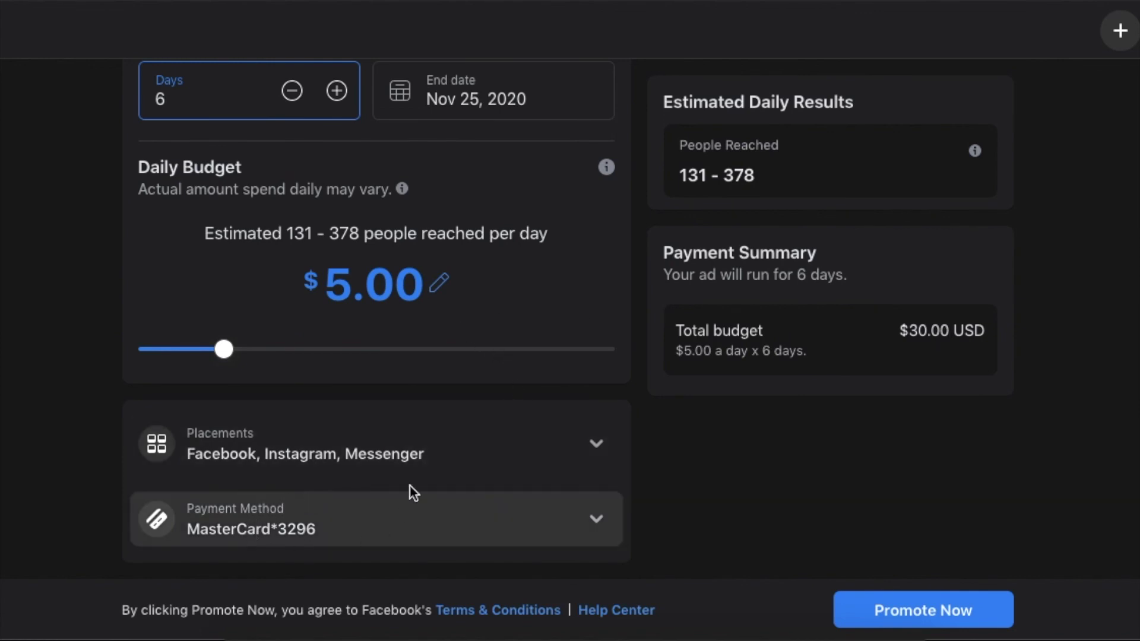
left_click(496, 445)
scroll(496, 445, "down", 5)
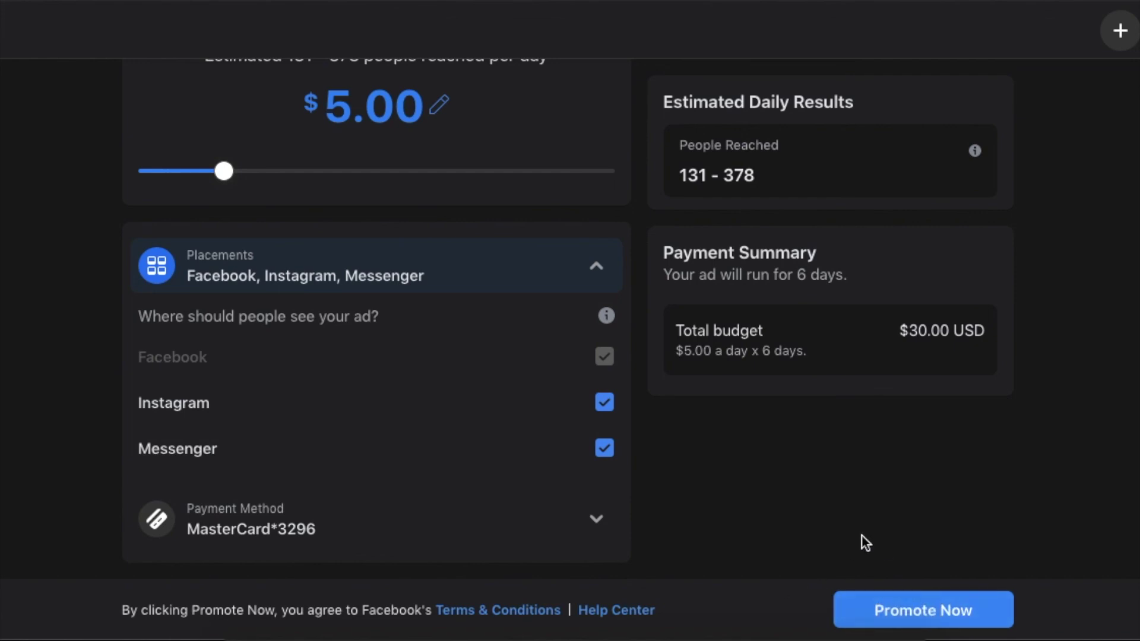
left_click(942, 611)
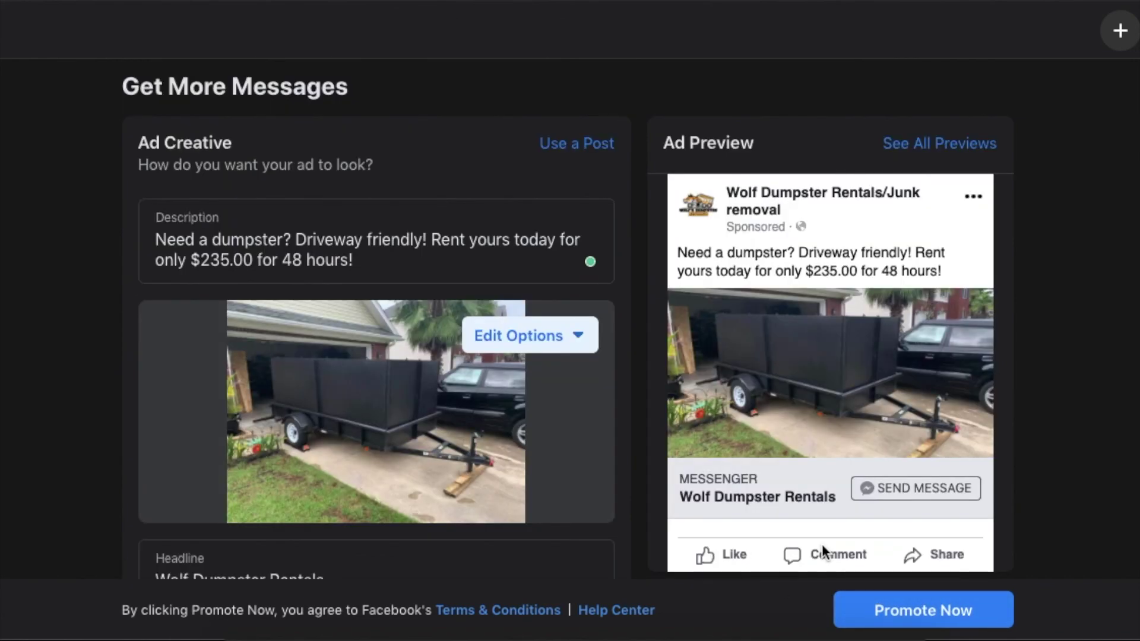